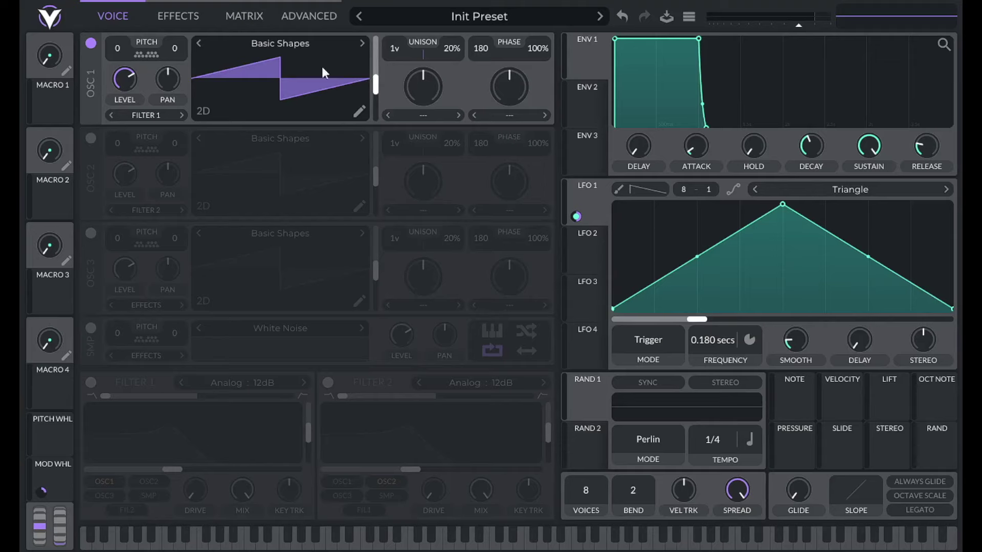
Lower oscillator 1's phase randomization from 100% to 0%
drag(530, 54, 487, 425)
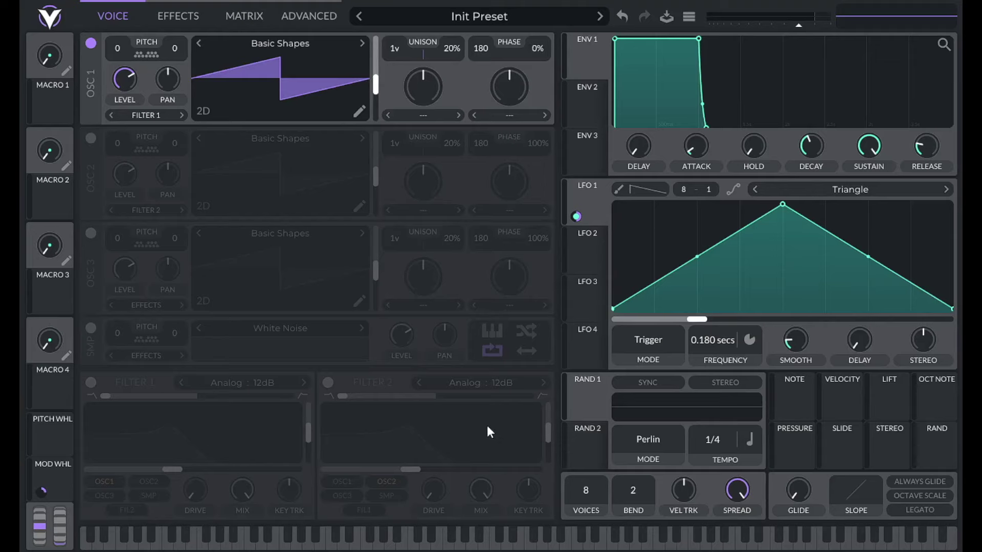
click(430, 116)
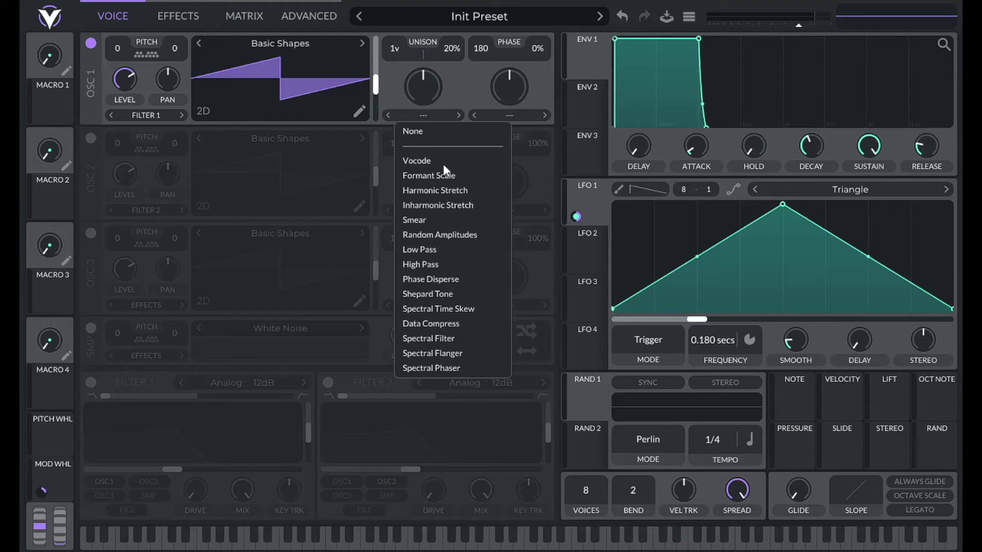
Give oscillator 1 the Spectral Filter morph at 0% with a custom modulation curve
click(453, 339)
drag(430, 86, 414, 148)
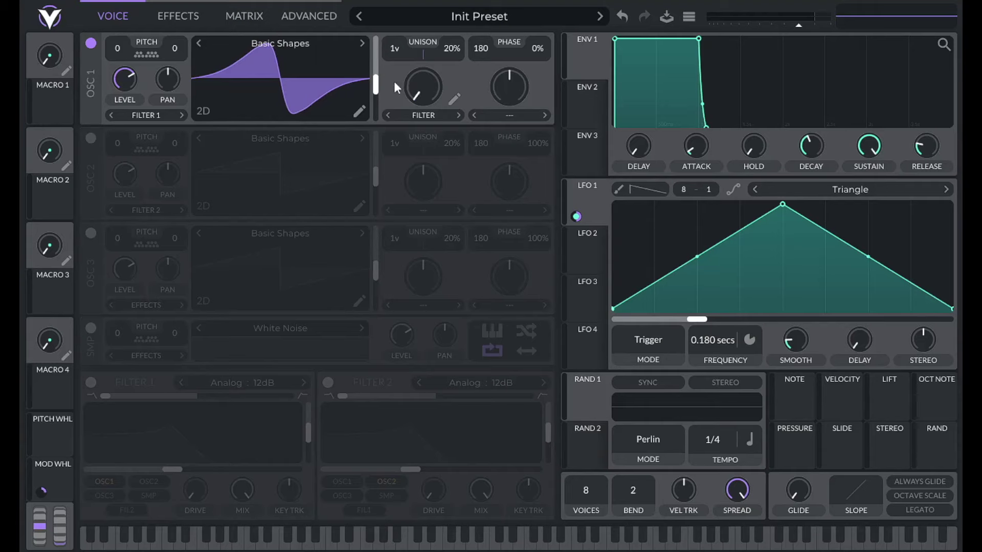
click(455, 100)
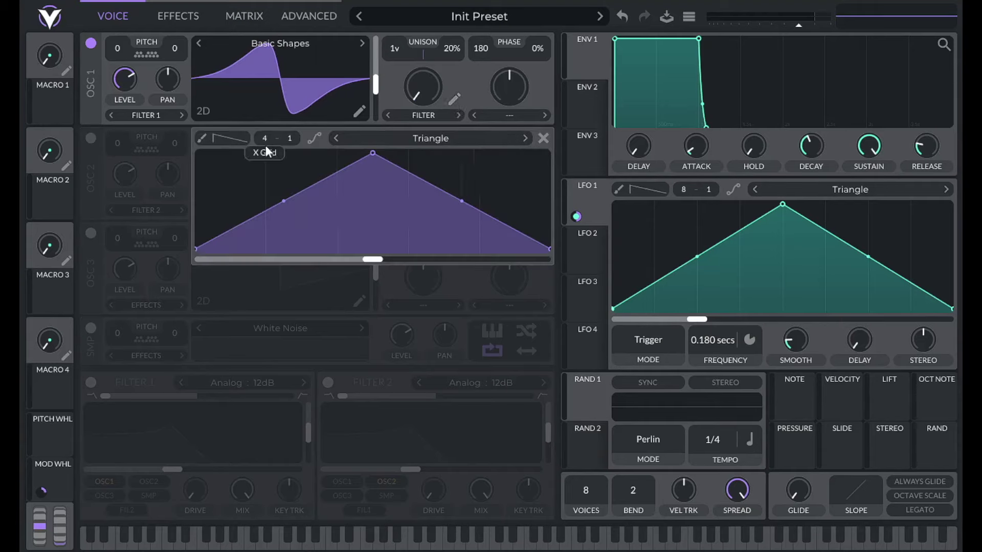
Shape the morph curve to rise, hold flat, then drop steeply to zero, and audition it
double_click(434, 187)
drag(434, 188, 435, 152)
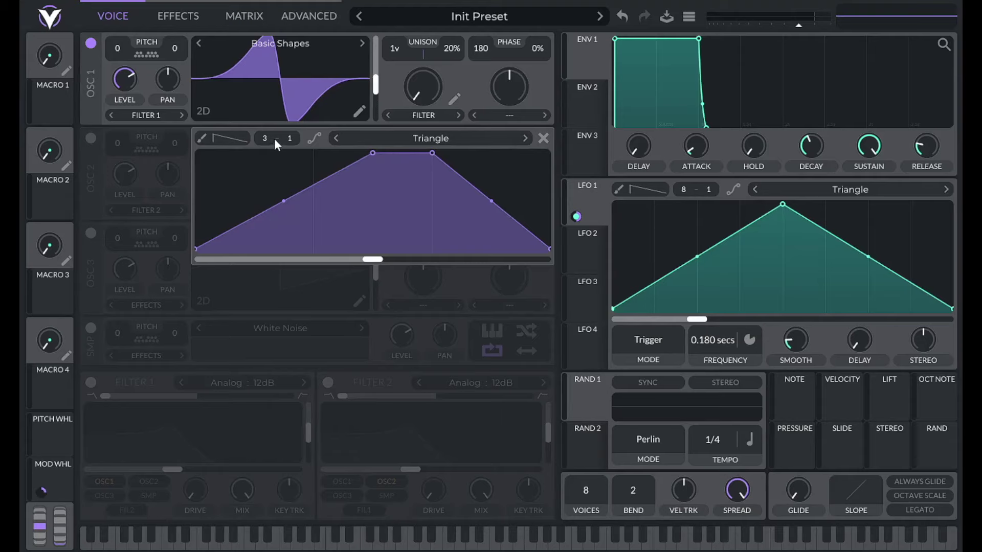
scroll(266, 137, up, 2)
drag(479, 192, 478, 262)
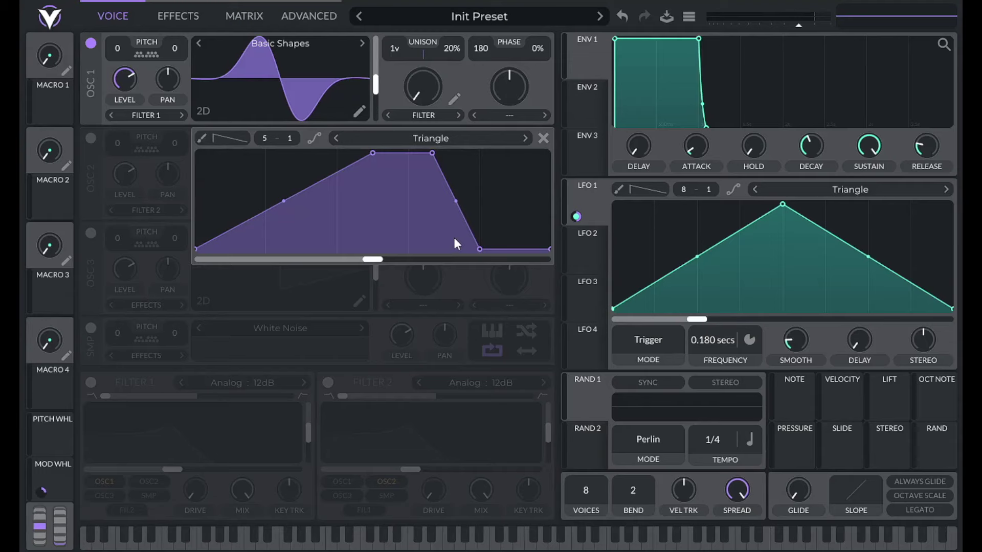
key(a)
click(545, 139)
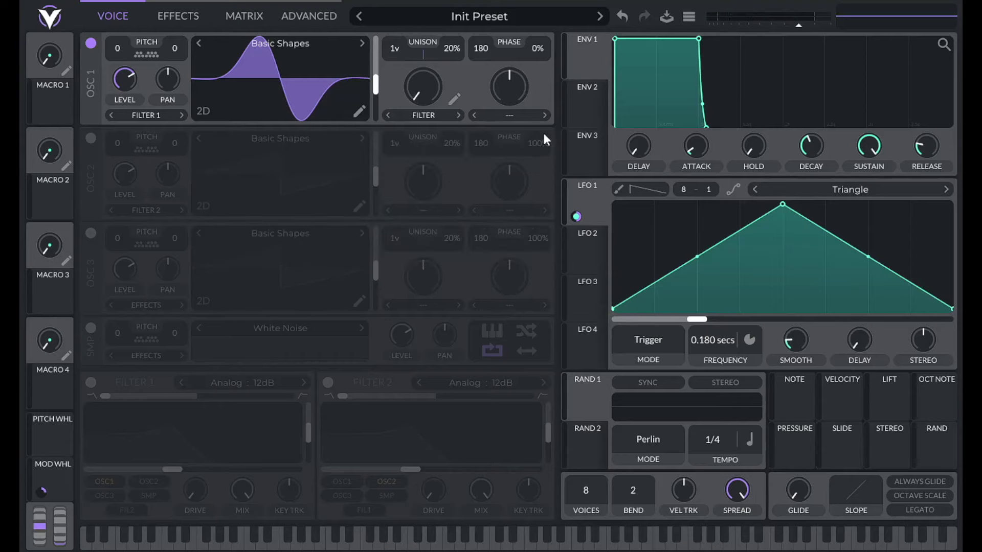
Enable oscillator 2 on a triangle-like frame, 0% phase randomization, and Spectral Filter morph at 0
click(91, 139)
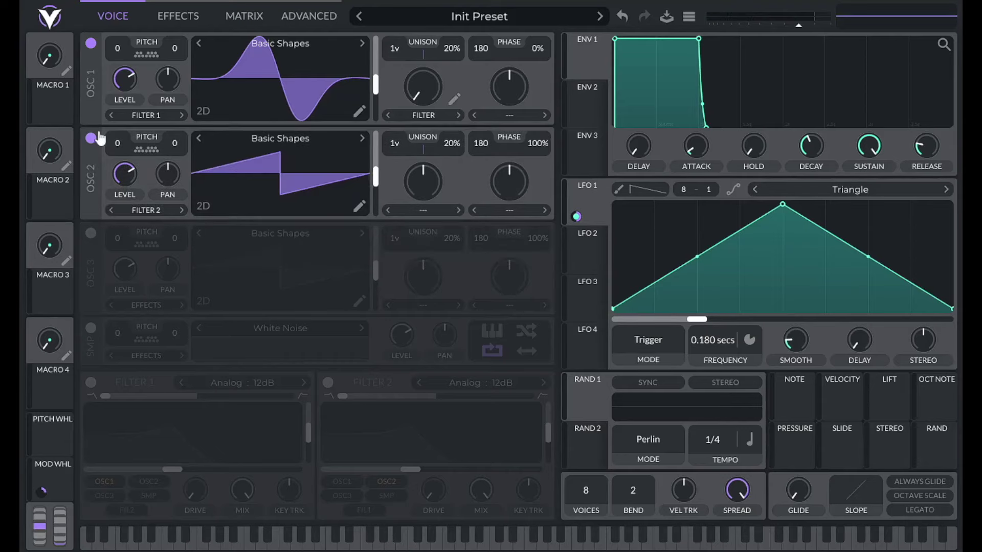
drag(376, 178, 375, 198)
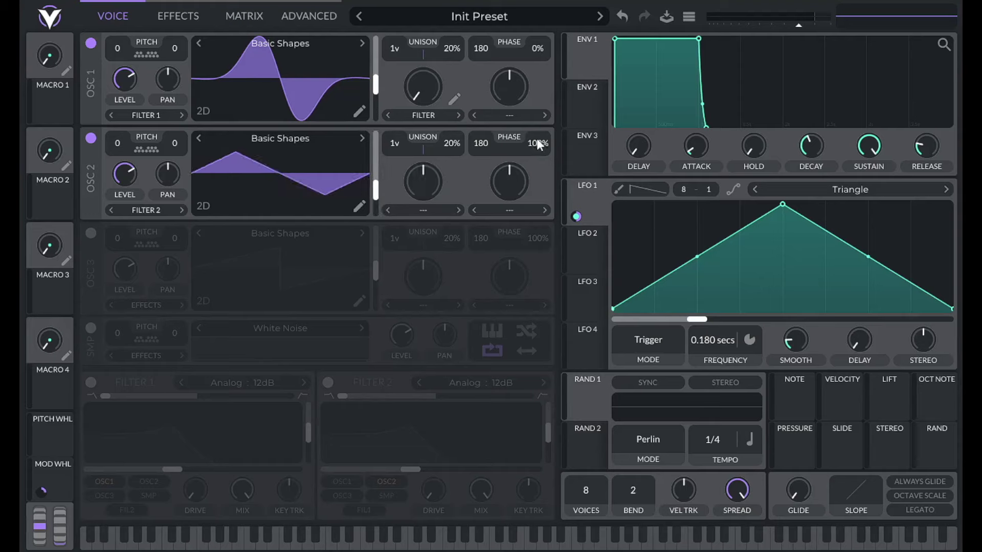
drag(537, 144, 529, 306)
click(432, 214)
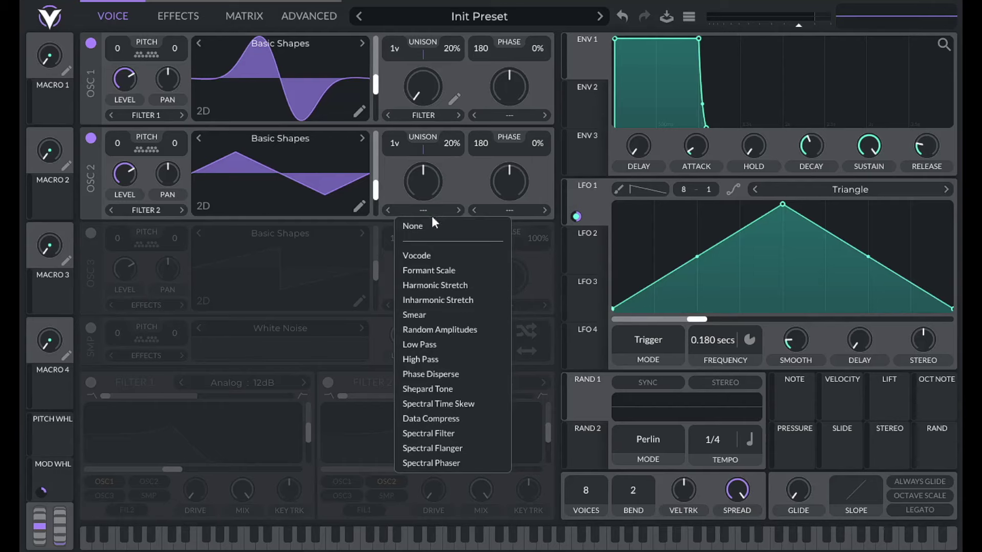
click(437, 432)
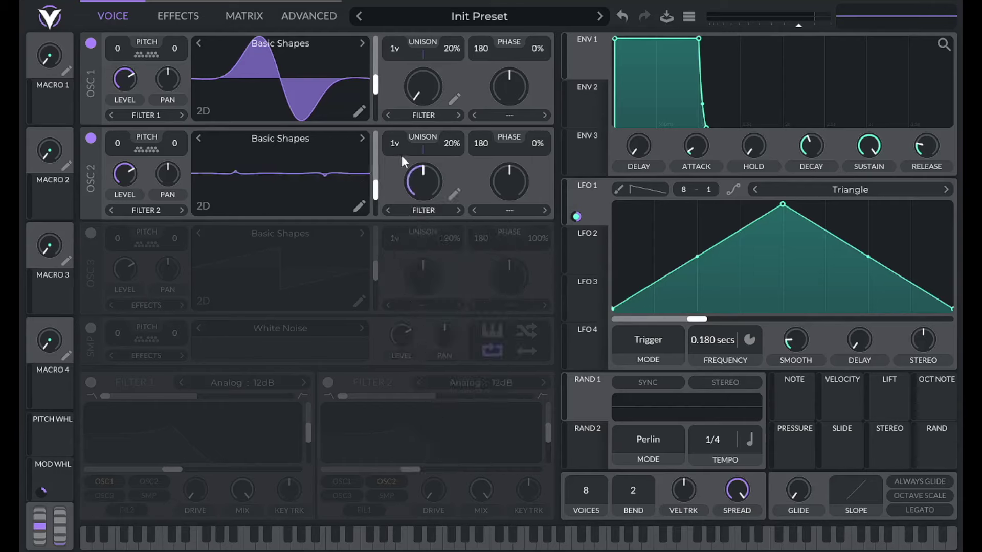
drag(422, 170, 409, 251)
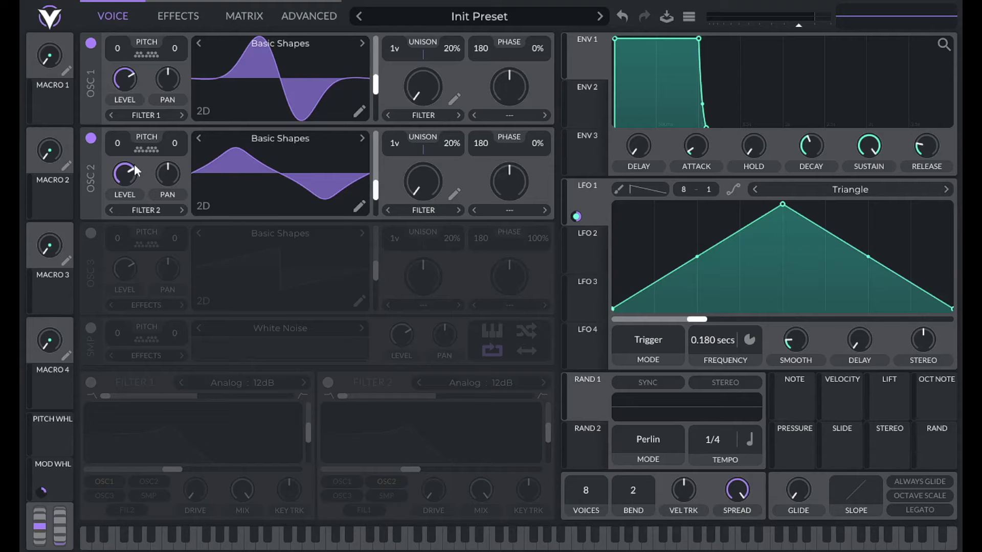
Set oscillator 1's level to 0.4 and play a note to hear both oscillators
right_click(128, 80)
click(140, 108)
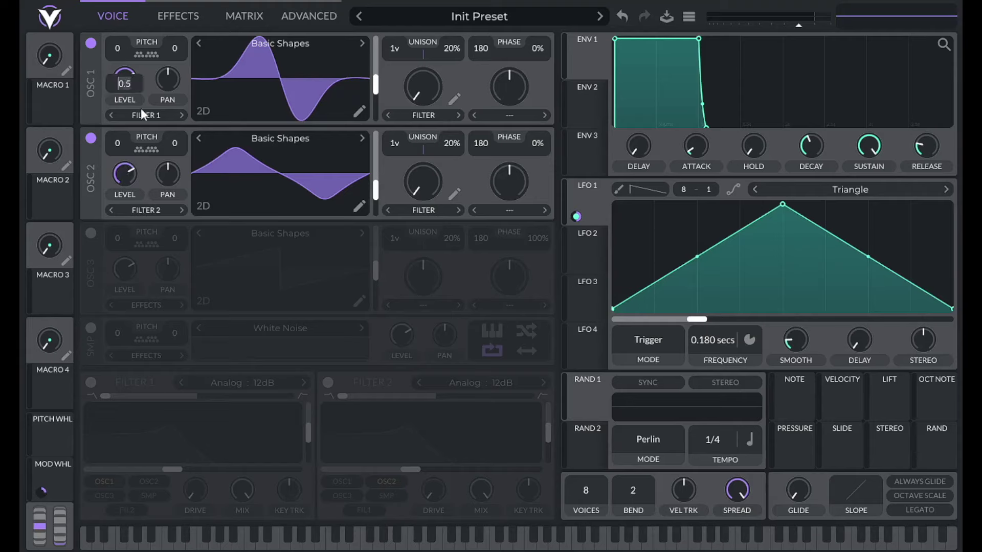
text(0.4)
key(Return)
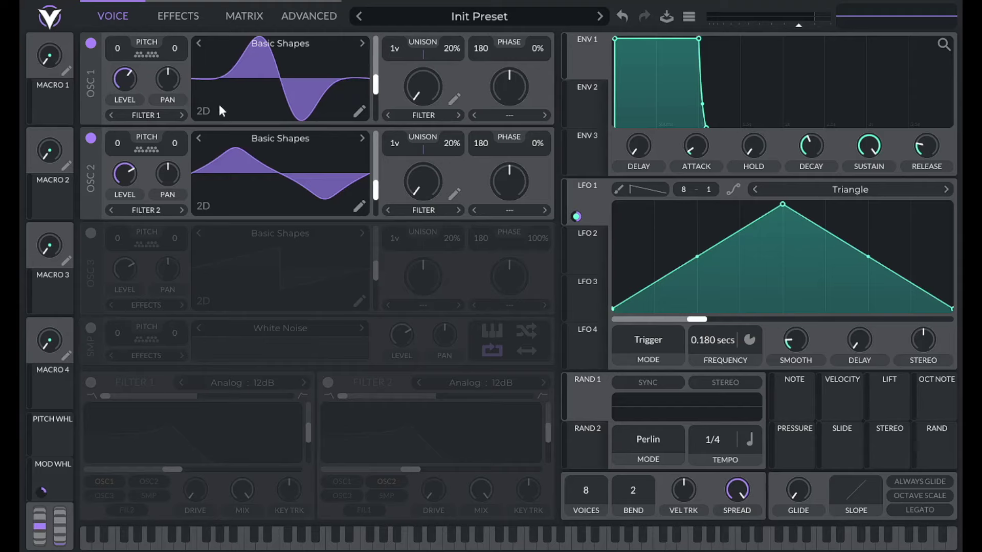
key(y)
Turn on the White Noise sample layer at a level of 0.354
click(91, 328)
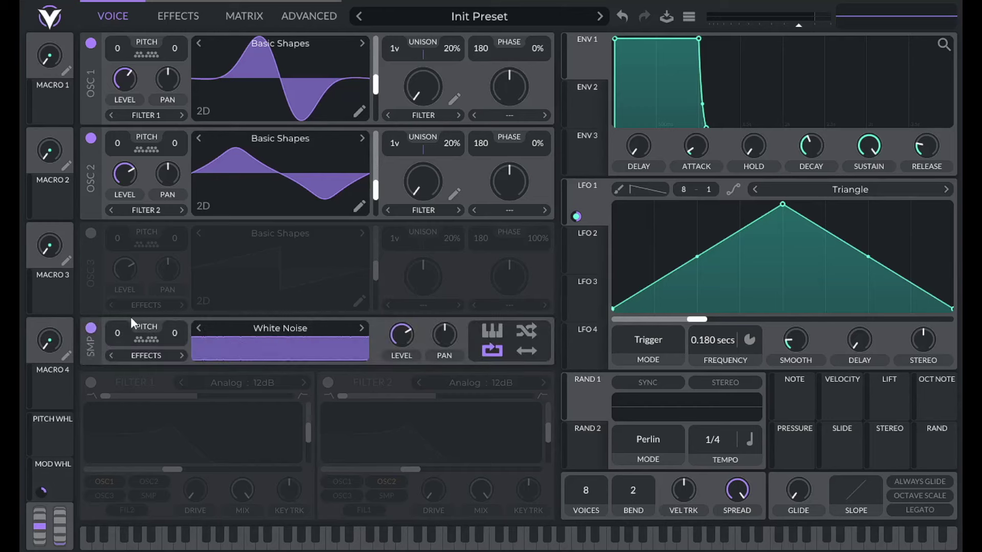
right_click(407, 332)
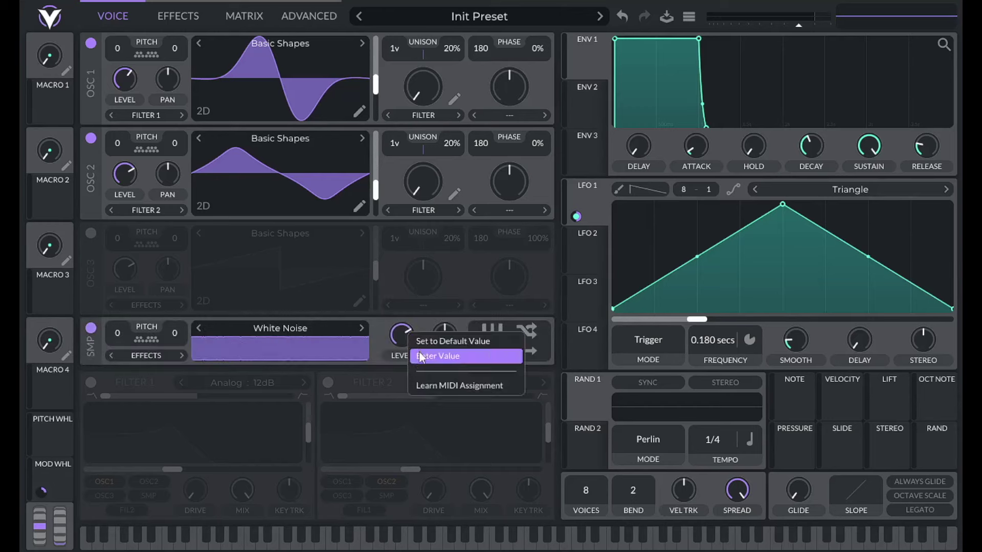
click(421, 356)
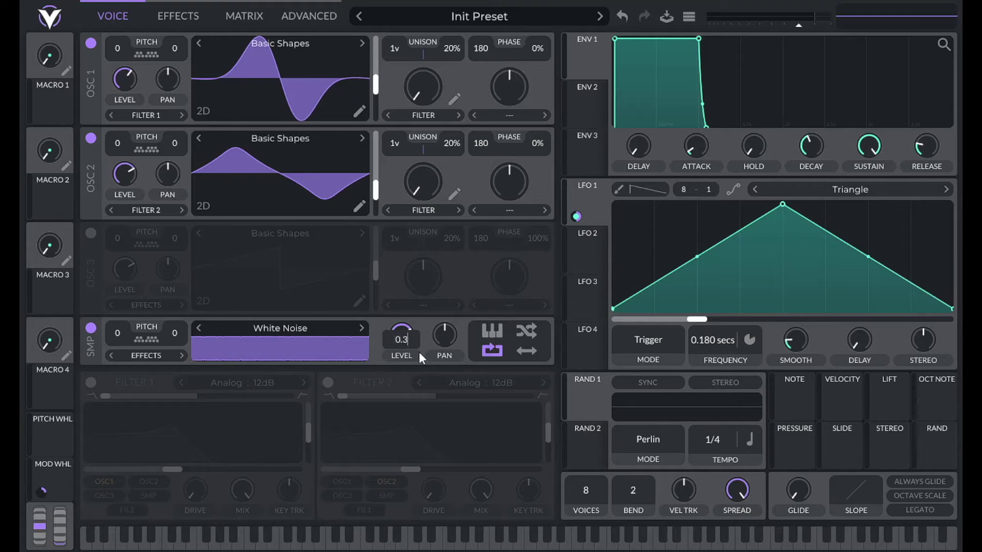
key(Return)
click(90, 383)
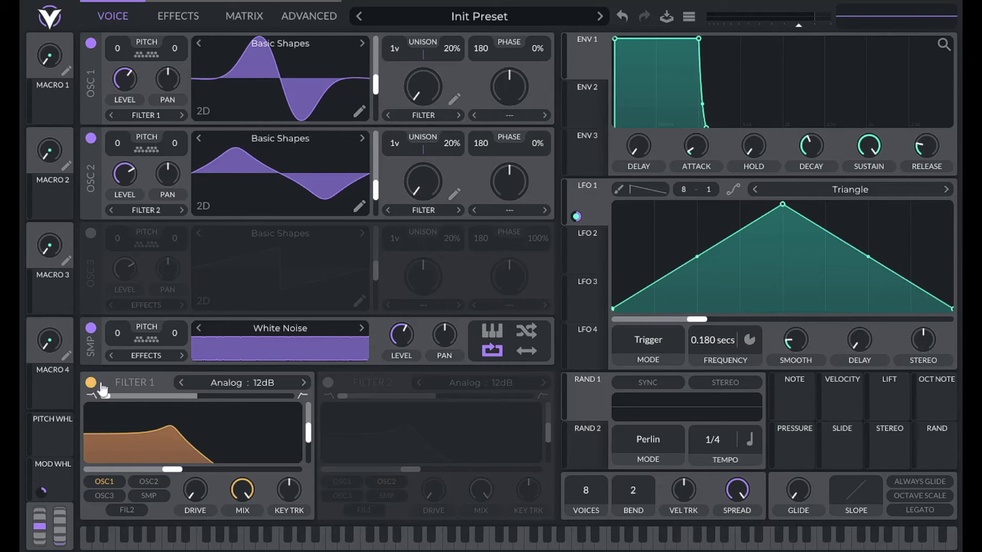
Make Filter 1 a Comb Low High Flange- filter with 100% resonance
click(229, 382)
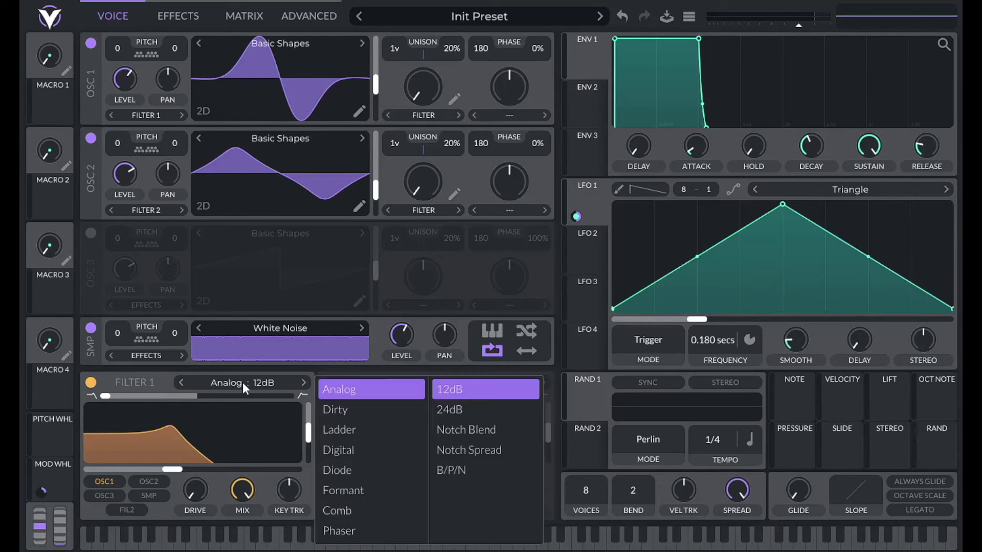
click(359, 509)
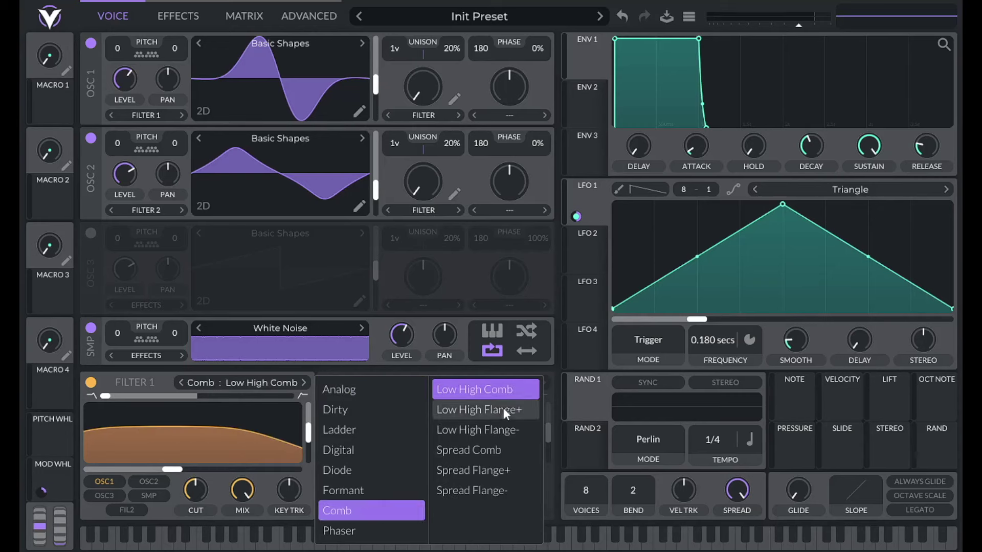
click(500, 429)
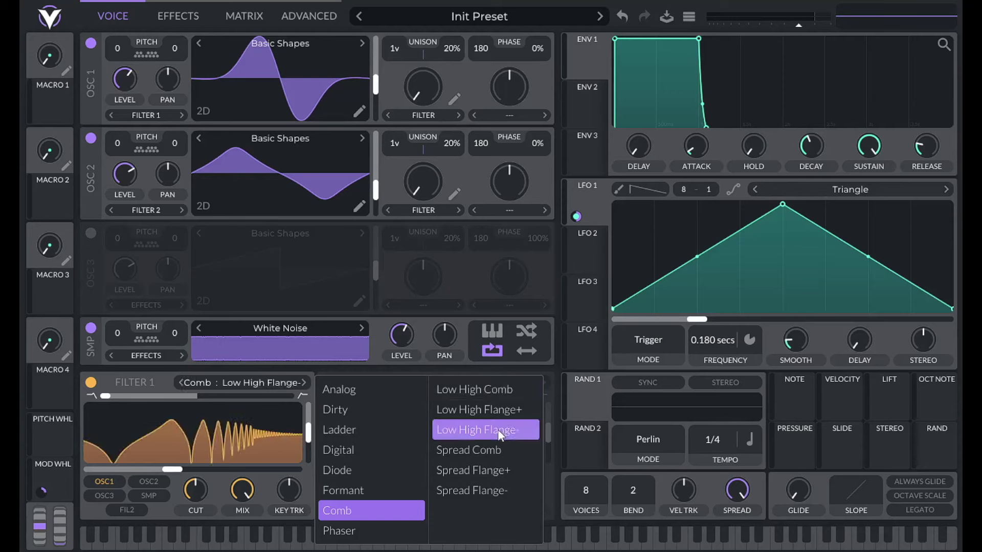
drag(301, 433, 308, 337)
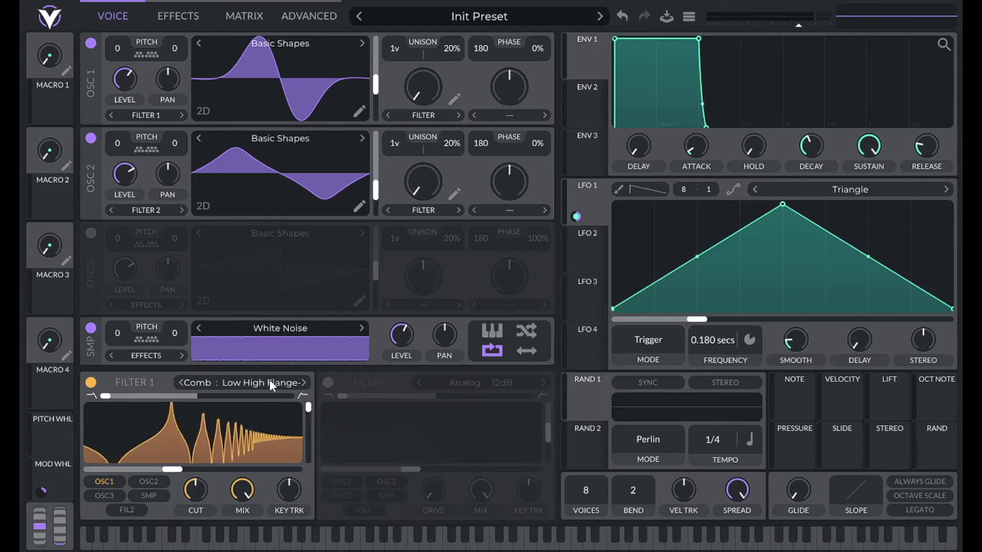
Set Filter 1's cutoff to 1.5 and feed it from the White Noise sample
right_click(195, 490)
click(196, 508)
key(Return)
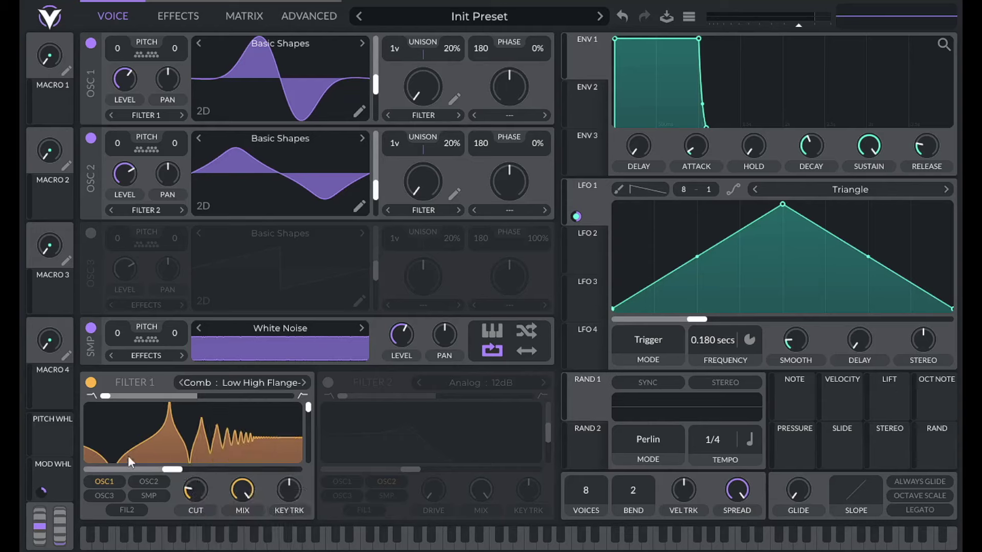
mouse_move(282, 500)
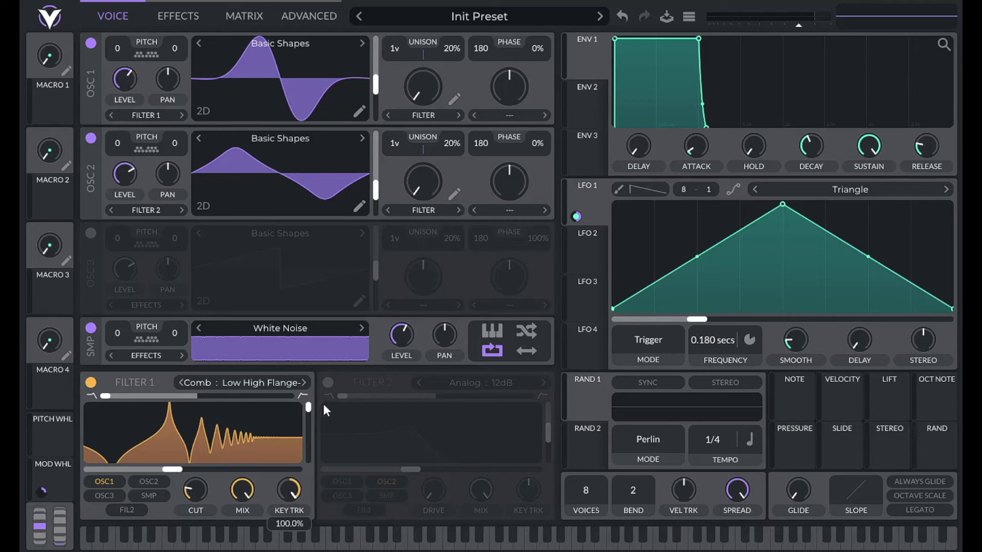
right_click(176, 469)
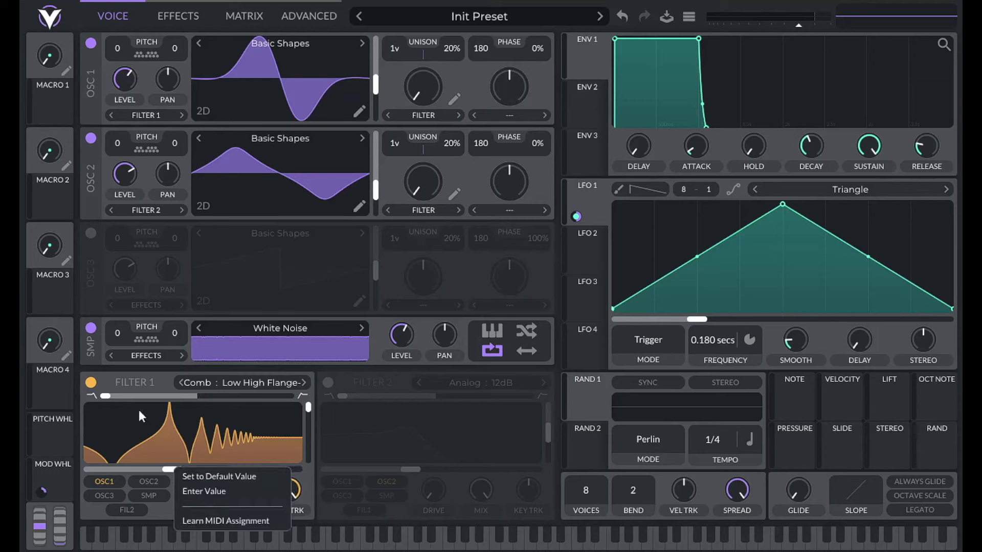
click(109, 400)
drag(109, 399, 48, 393)
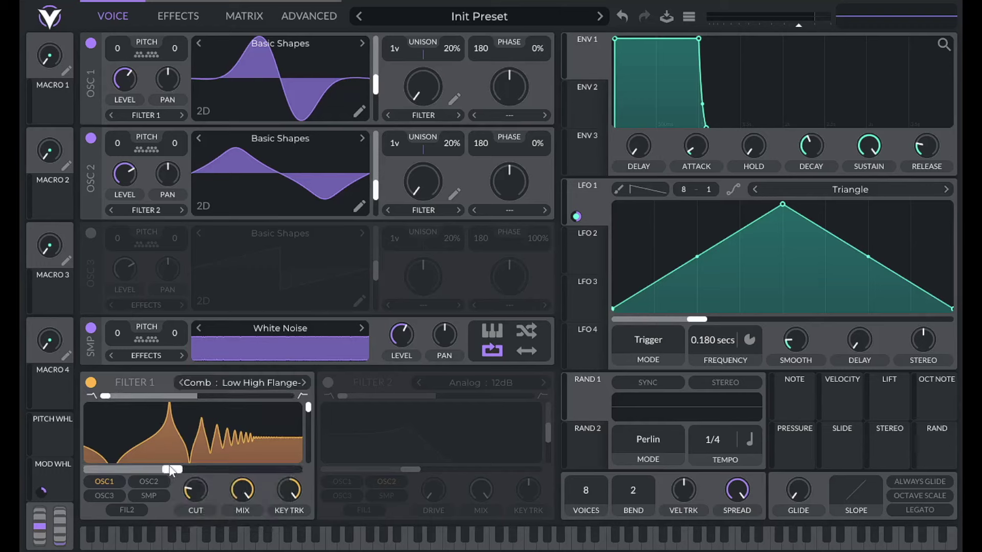
right_click(191, 489)
click(184, 490)
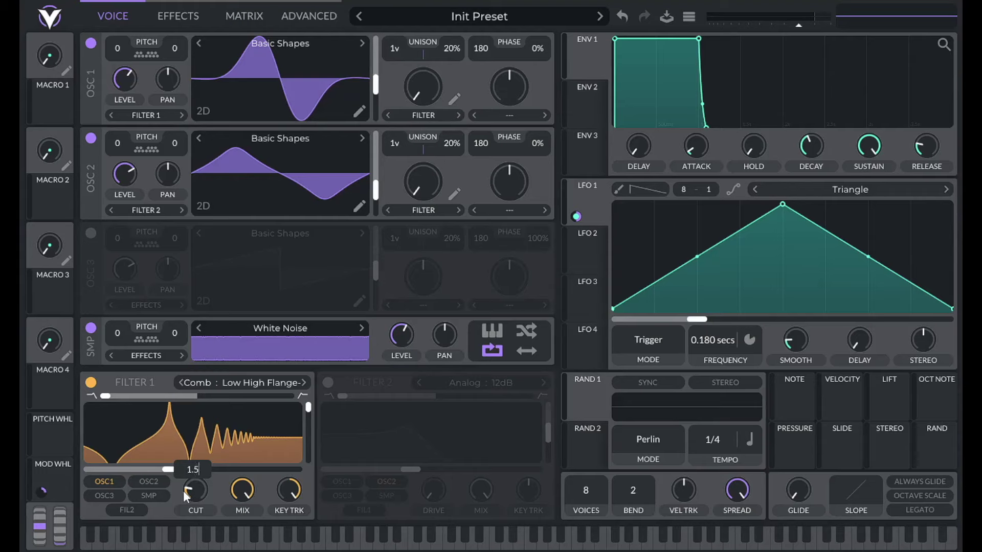
key(Return)
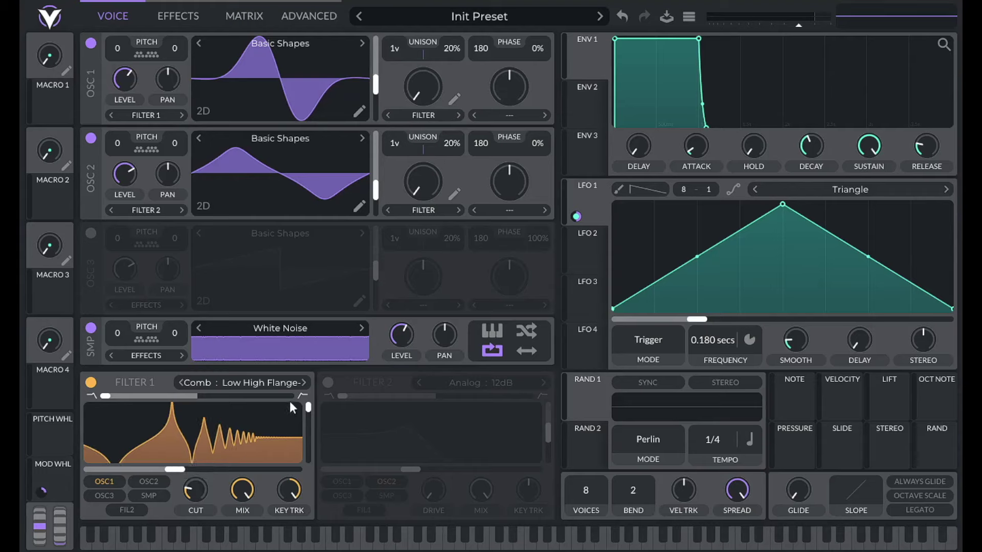
click(143, 497)
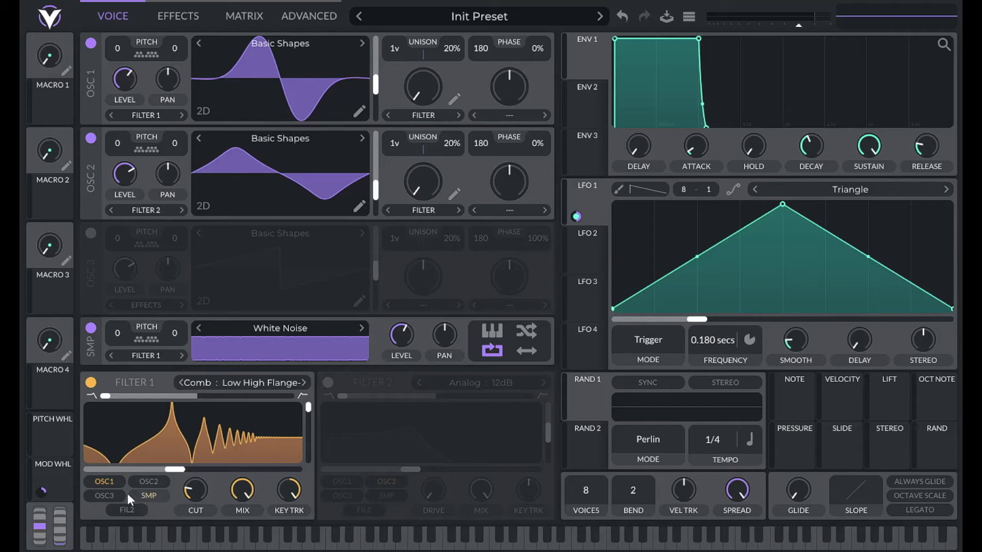
Remove oscillator 1 from Filter 1, set Envelope 1 attack to 0.05, and bend it convex
click(102, 482)
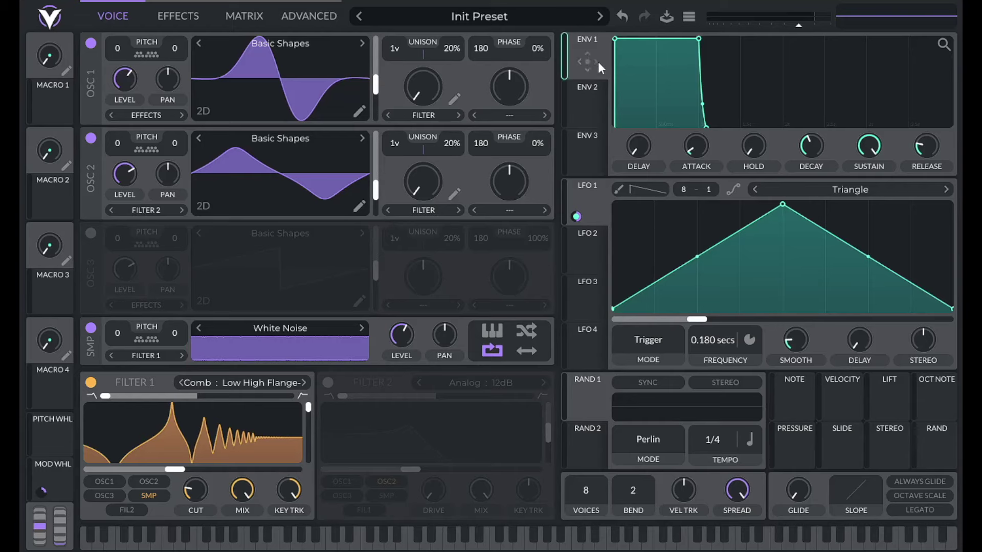
right_click(693, 148)
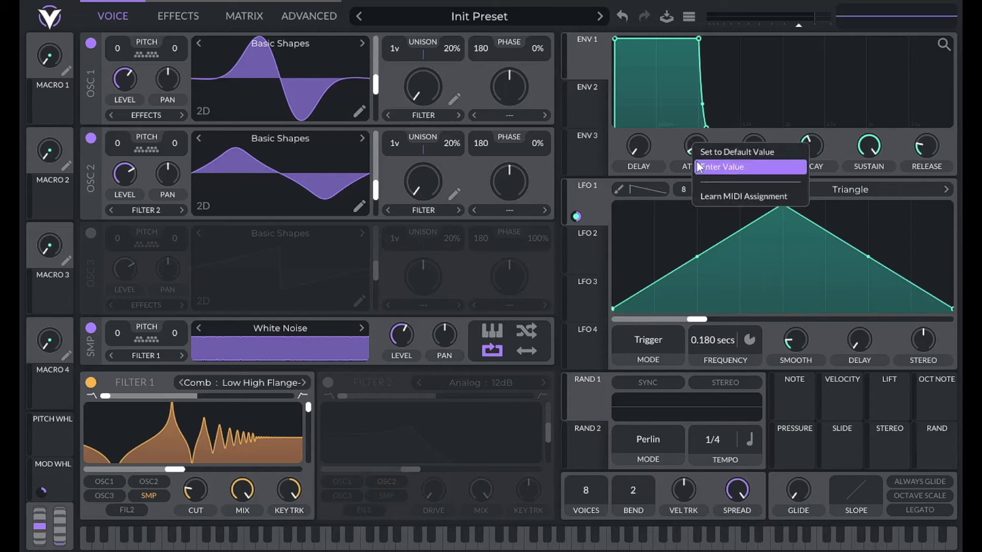
click(698, 162)
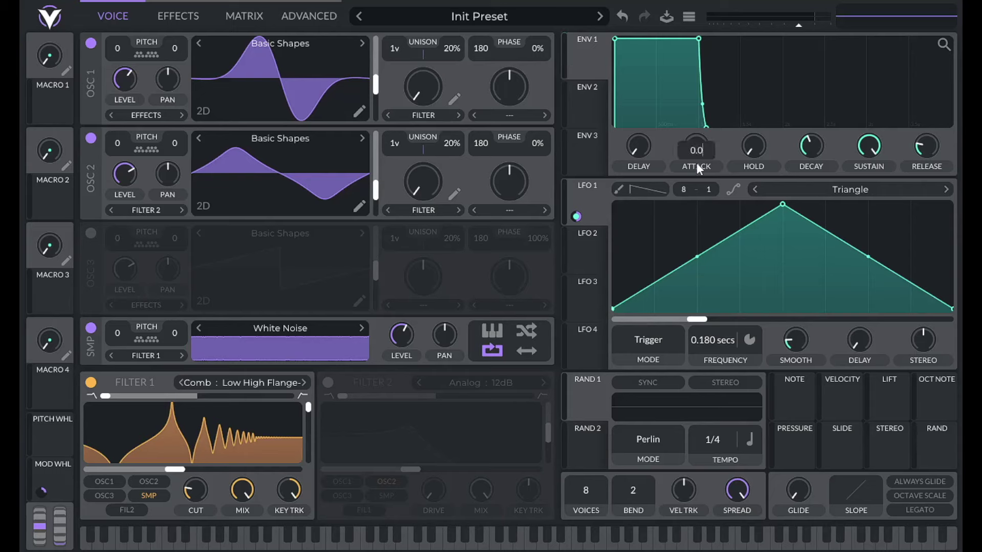
text(0.05)
key(Return)
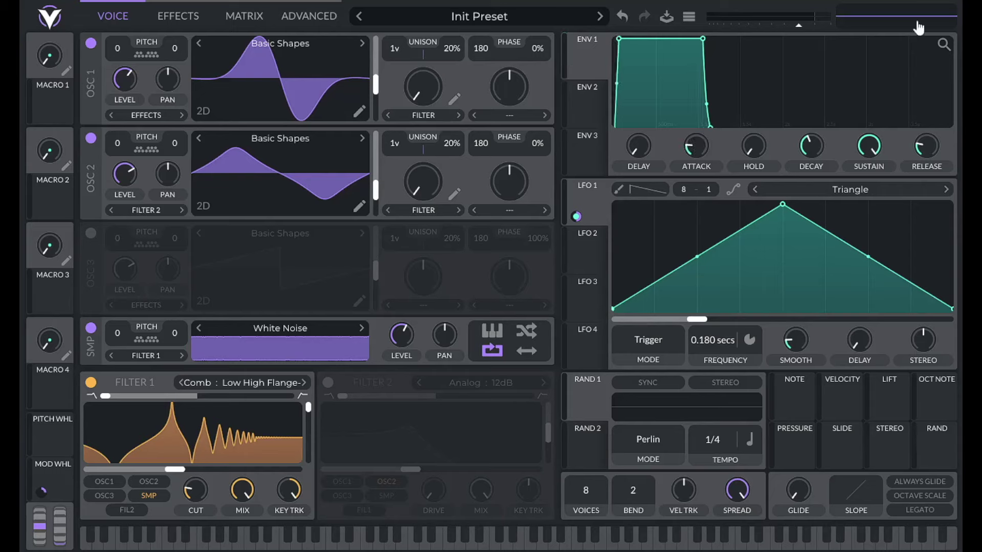
click(942, 46)
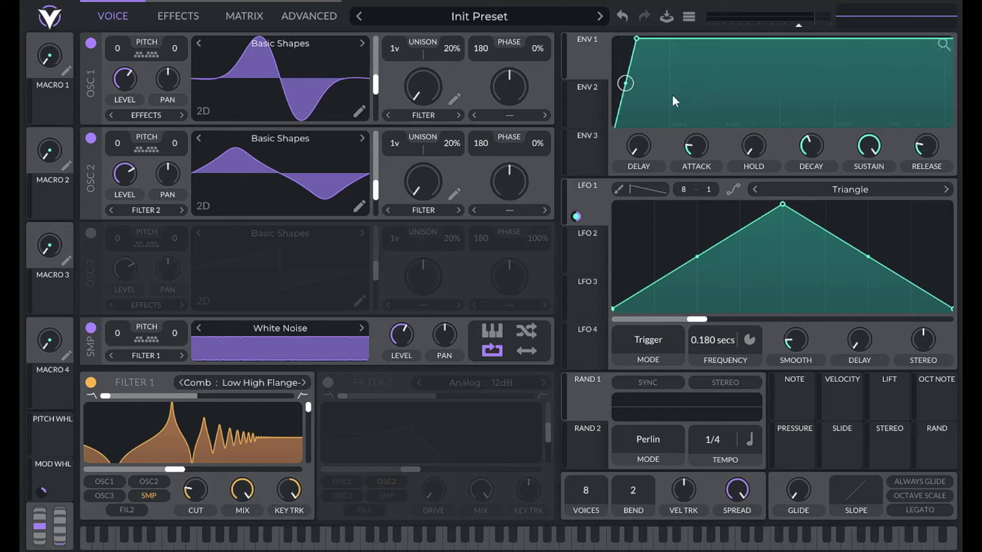
drag(625, 84, 627, 42)
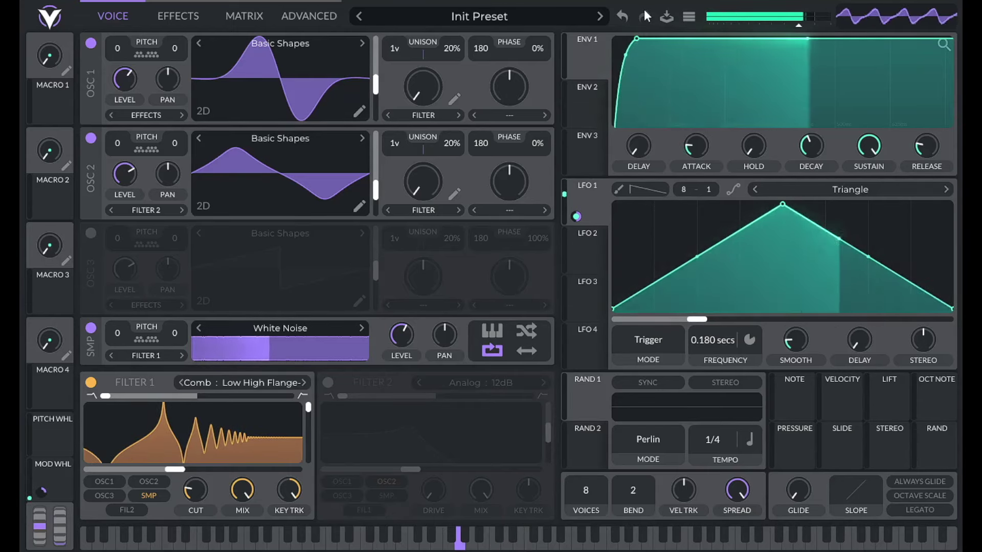
Switch on Filter 2 as a Dirty 24dB filter
click(329, 384)
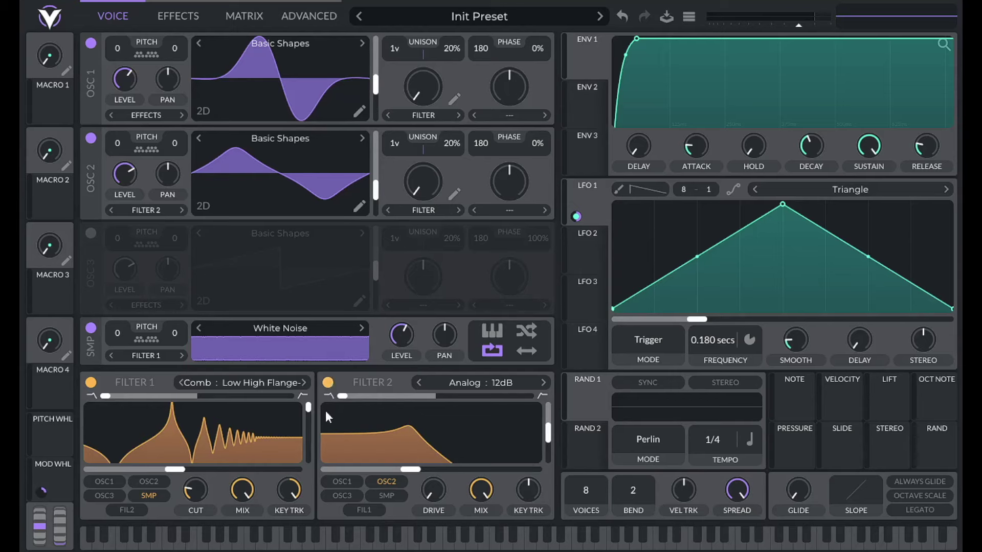
click(453, 384)
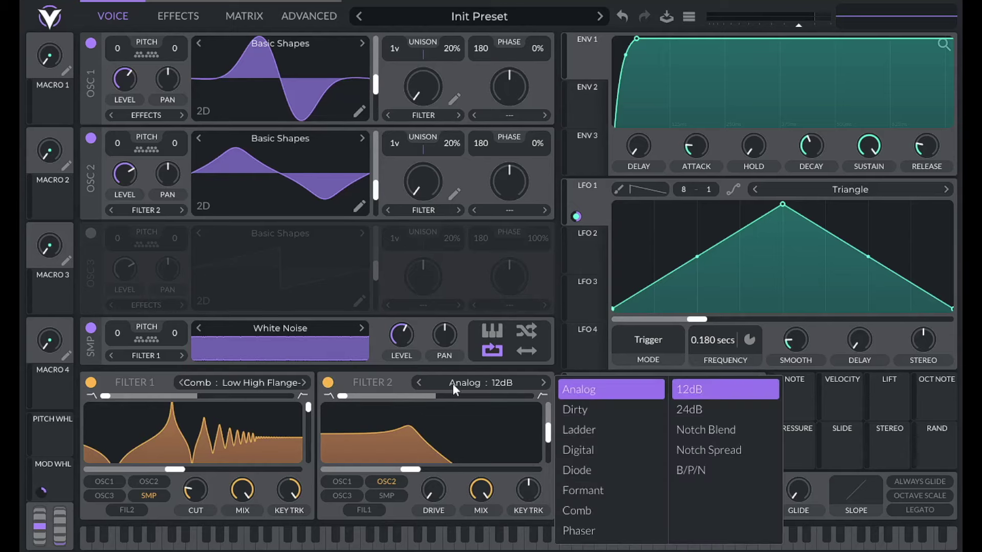
click(584, 411)
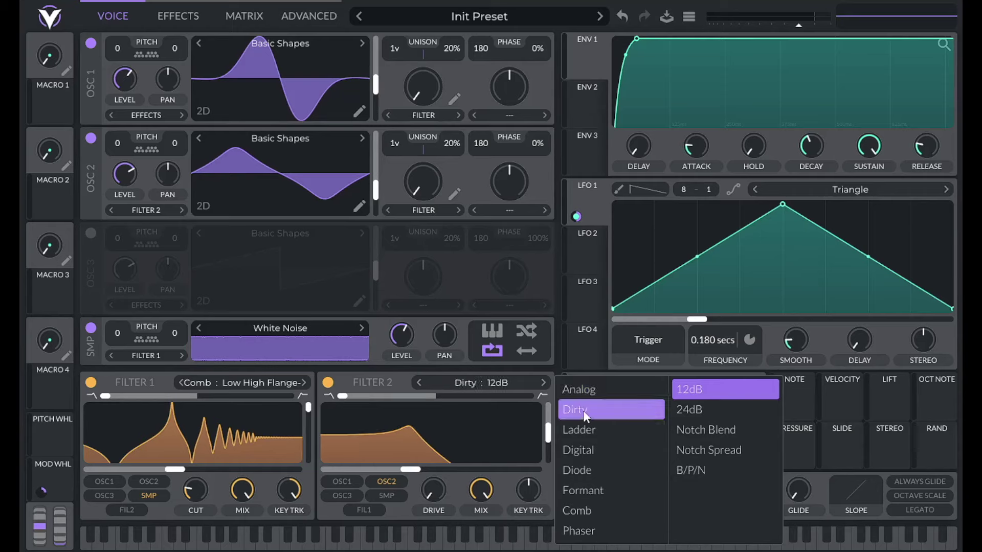
click(687, 408)
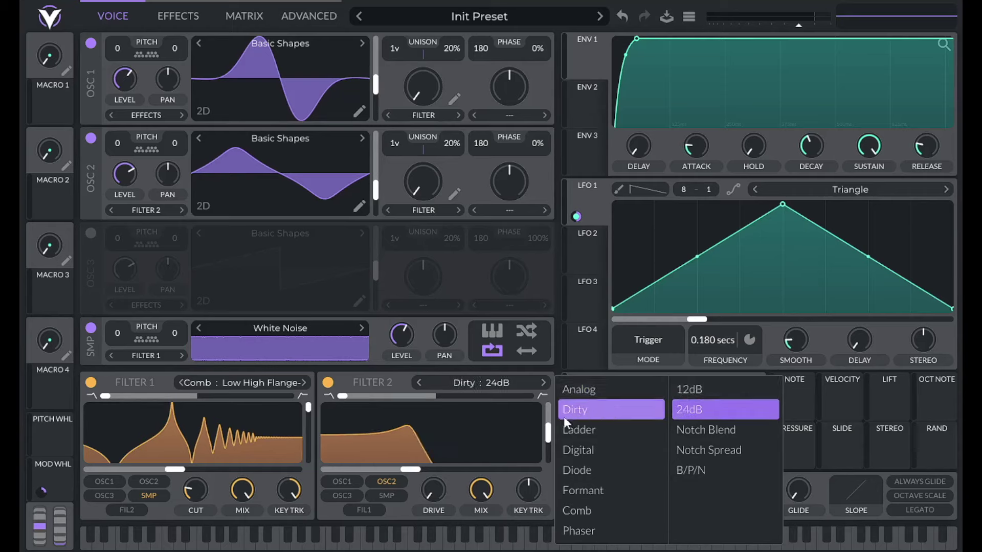
Raise Filter 2's drive to about 17 dB, increase key tracking, and set blend to 1.3
drag(446, 497, 450, 430)
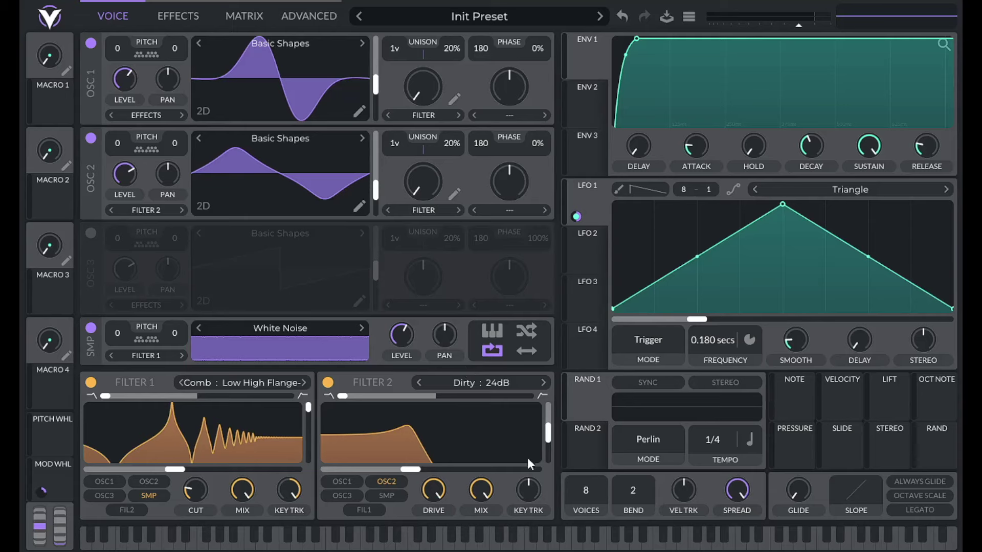
drag(528, 489, 565, 326)
right_click(415, 467)
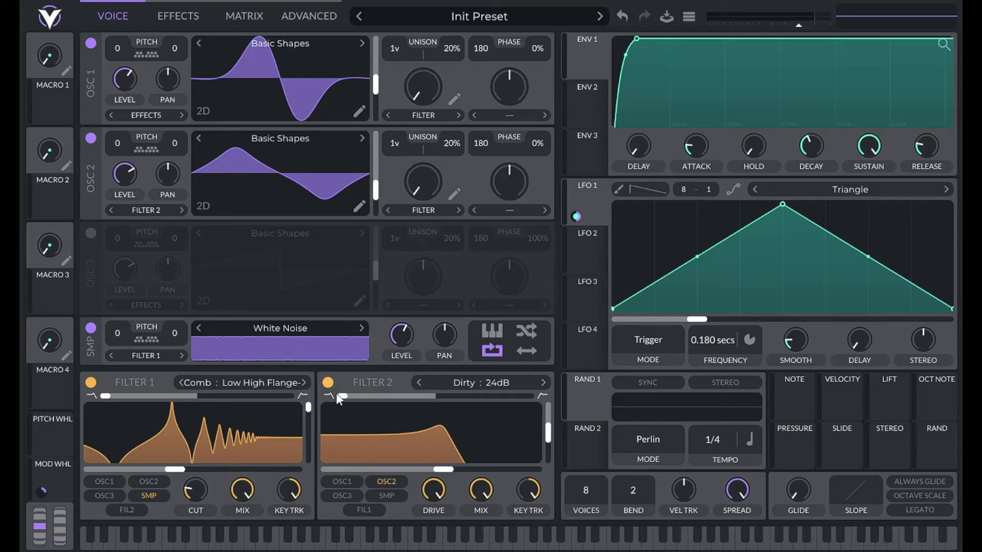
drag(341, 396, 441, 397)
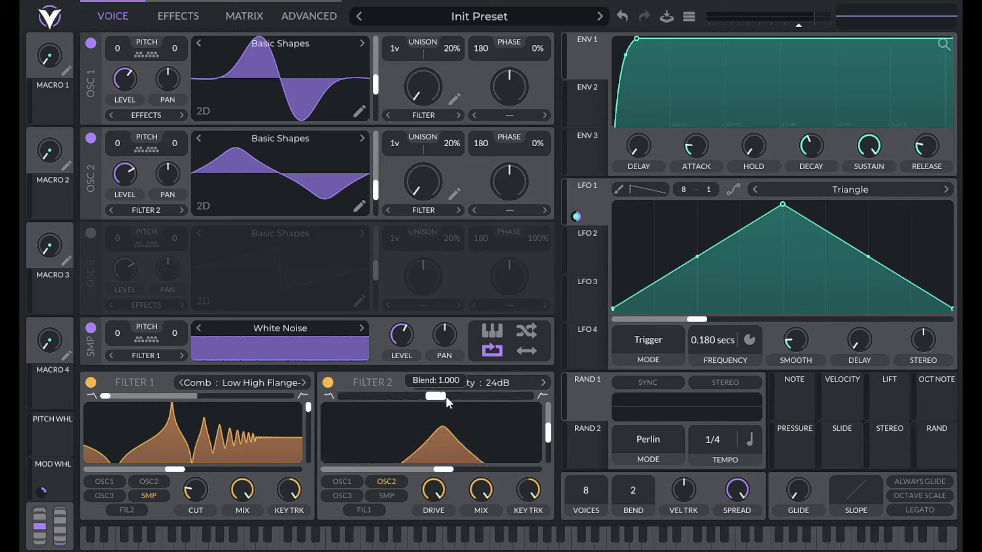
right_click(446, 397)
click(455, 420)
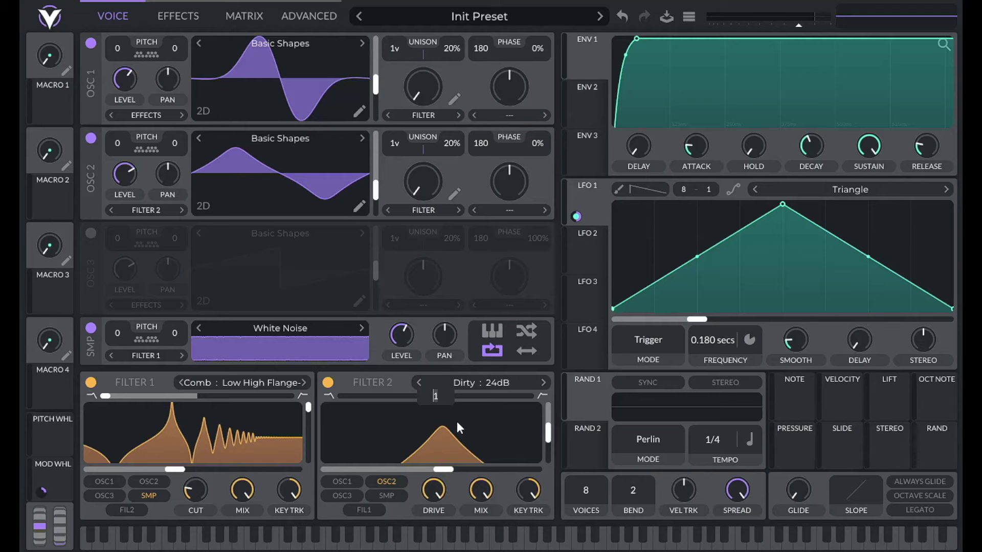
text(1.3)
key(Return)
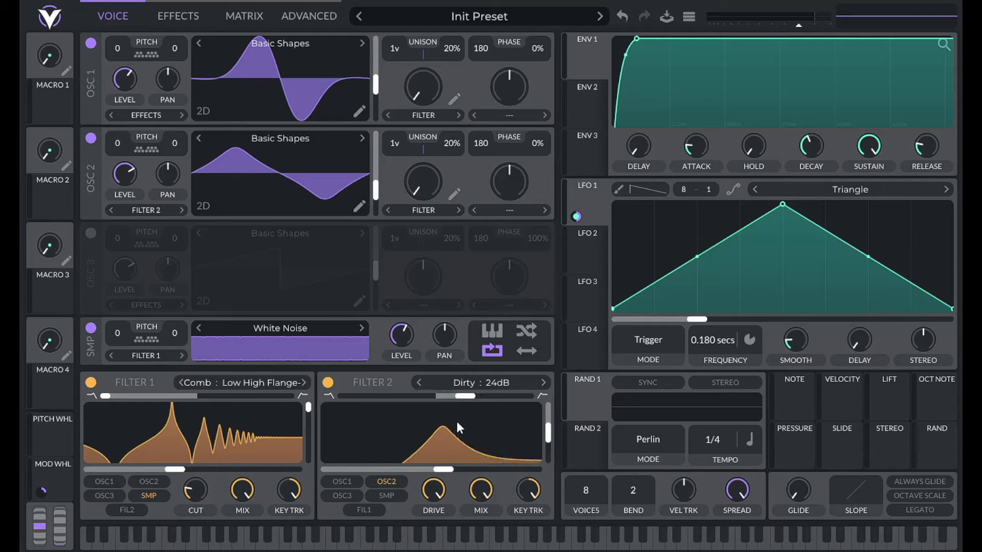
Feed Filter 2 from Filter 1 instead of oscillator 2 and play two notes
click(388, 481)
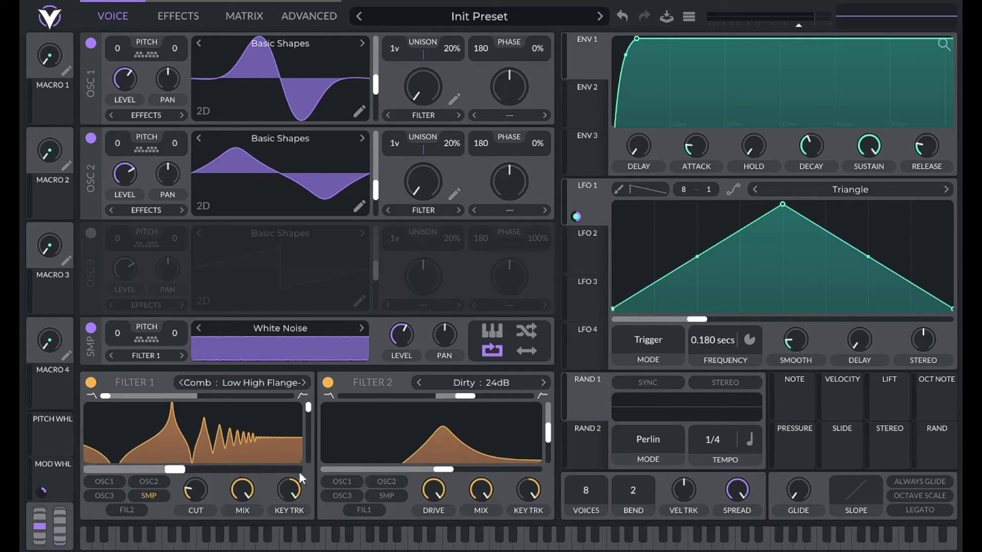
click(364, 510)
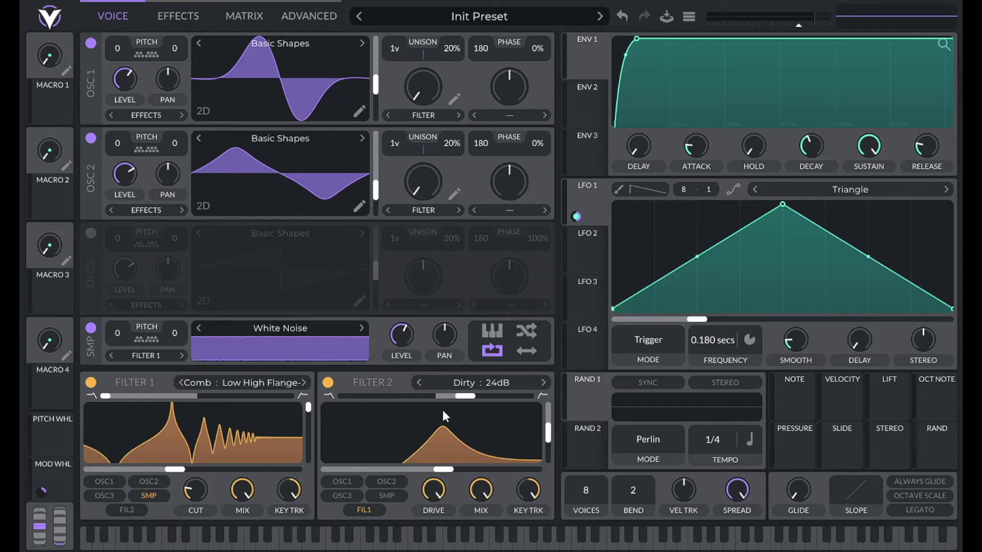
key(h)
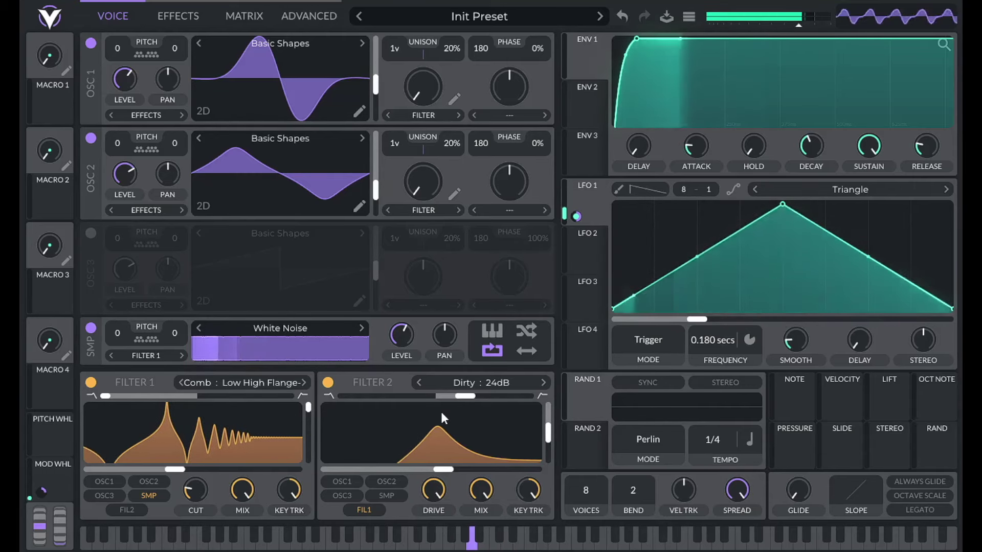
key(k)
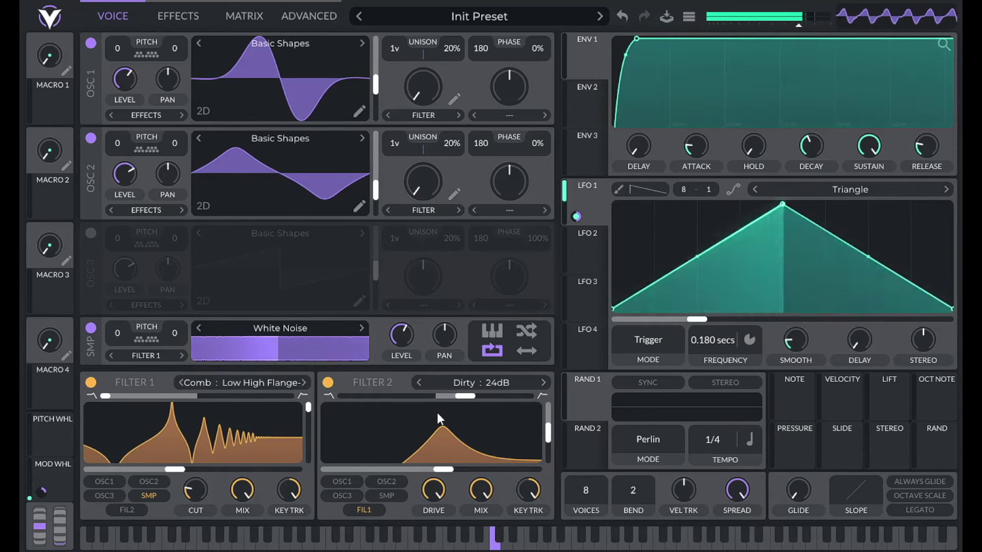
click(295, 16)
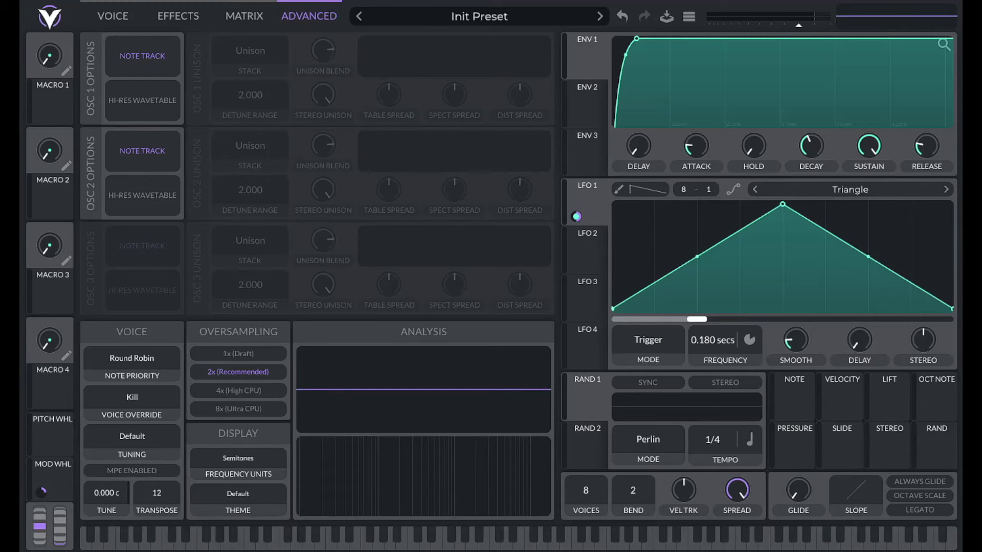
click(106, 16)
key(a)
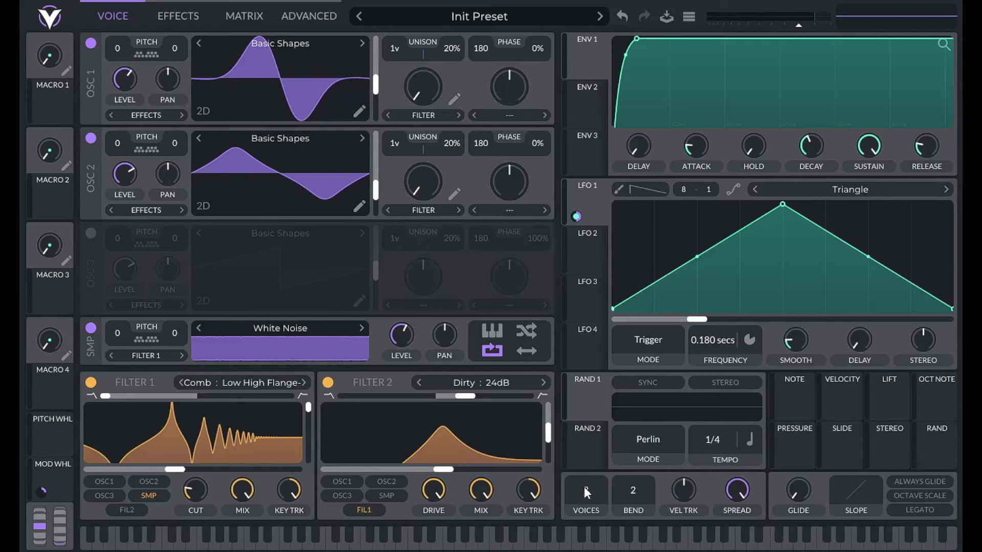
Set voices to 1 with legato on and a 0.04 glide time
scroll(586, 489, down, 1)
click(919, 510)
right_click(801, 490)
click(830, 451)
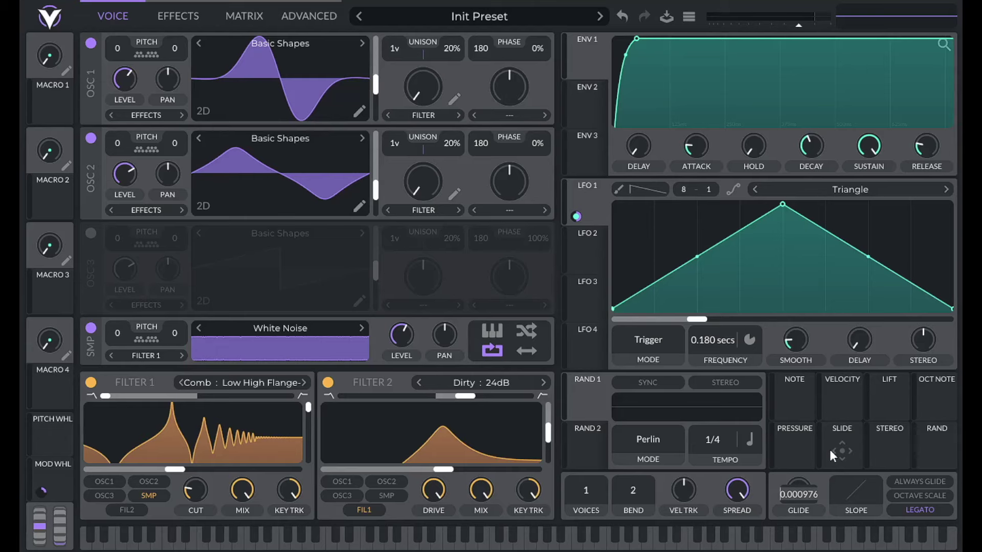
text(0.04)
key(Return)
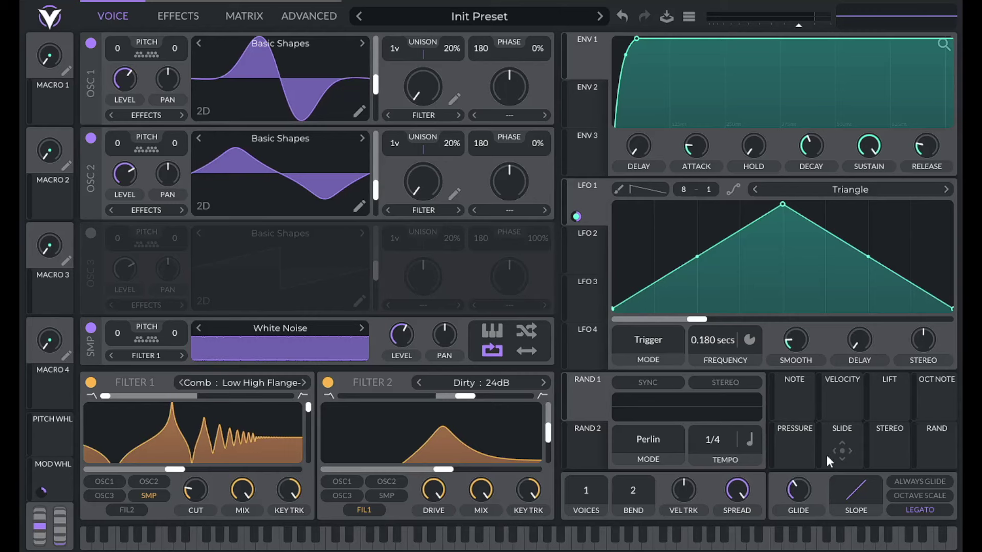
key(a)
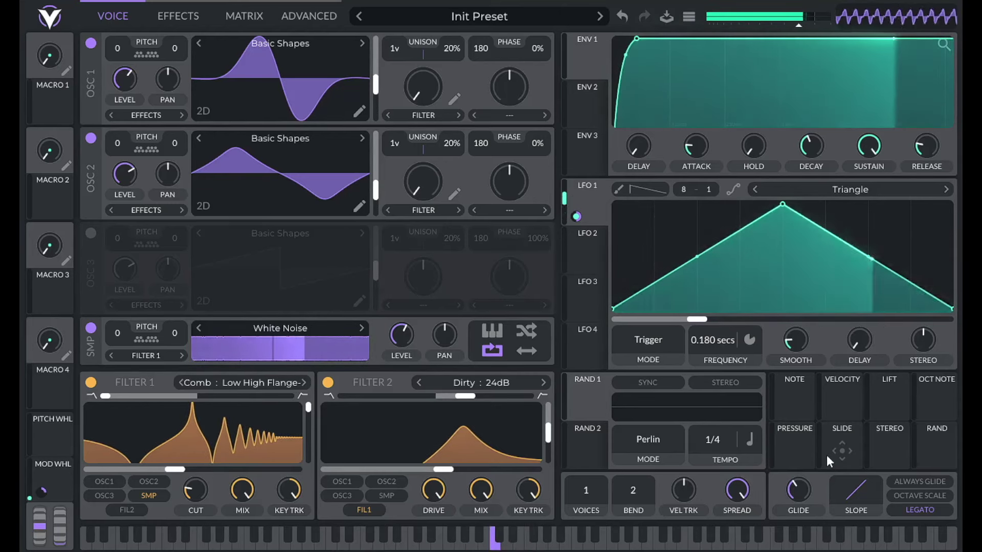
Set the glide slope to -2.54, then curve it slightly further
right_click(856, 493)
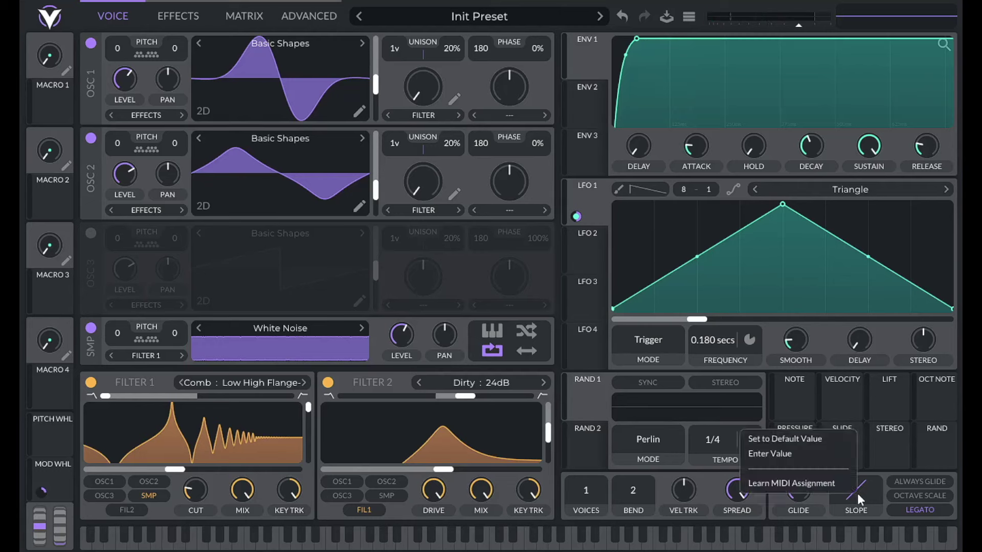
click(831, 456)
text(-2.54)
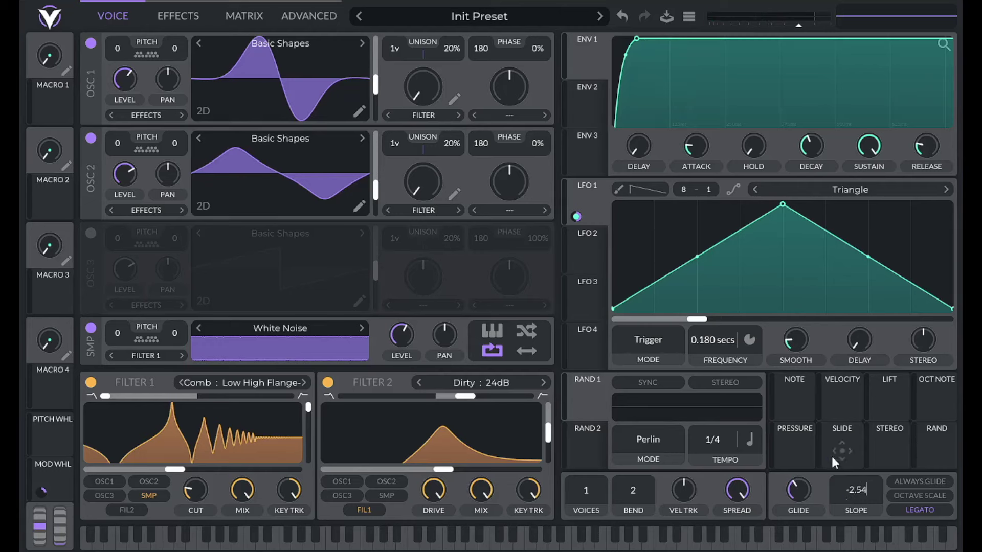
key(Return)
drag(850, 489, 844, 492)
Turn on the Distortion effect with drive 6 and mix 0.2
click(164, 17)
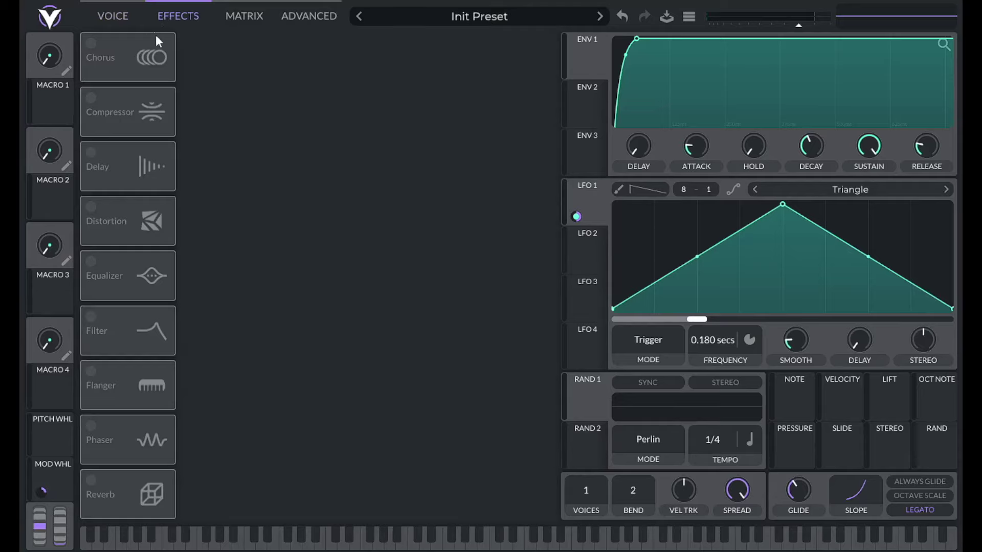
click(92, 207)
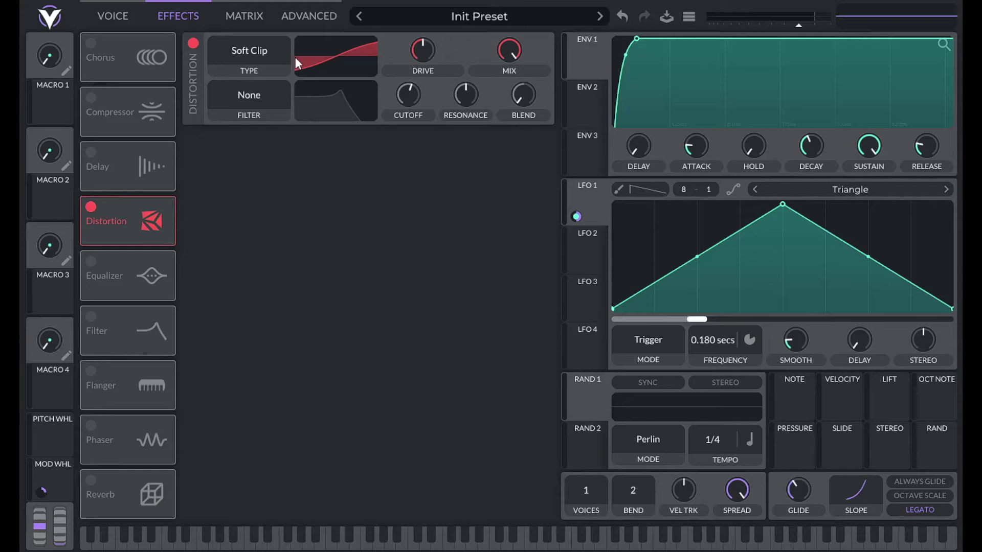
right_click(421, 50)
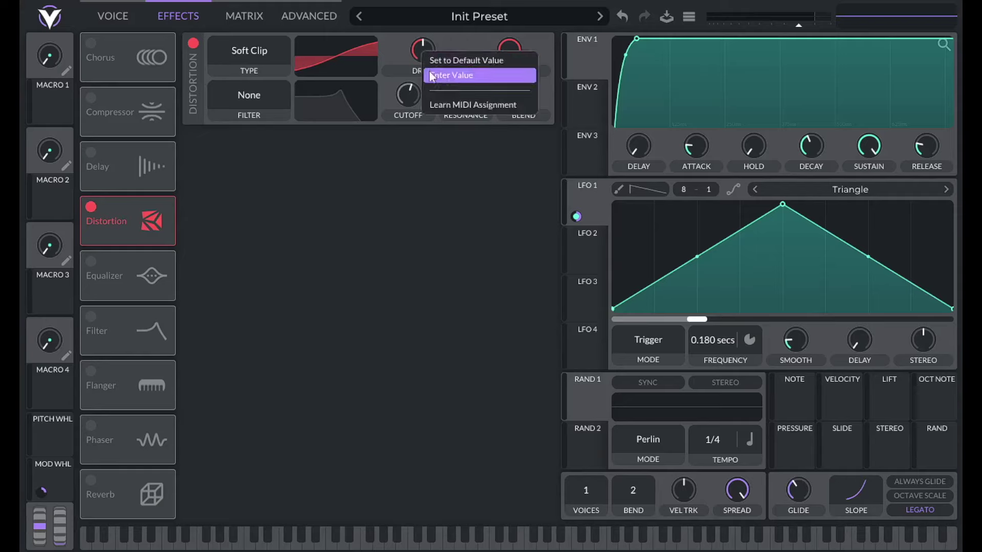
click(428, 73)
text(6)
key(Return)
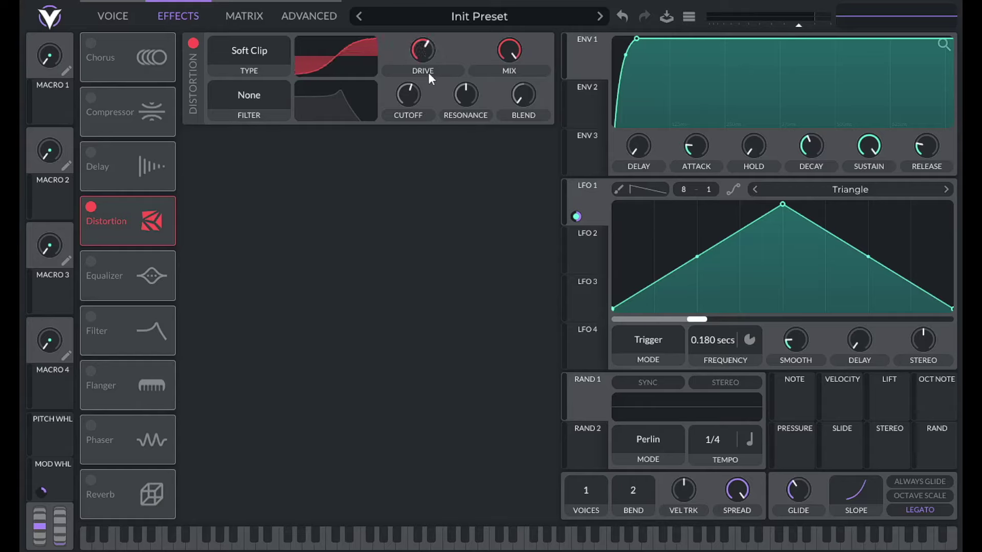
right_click(505, 44)
click(517, 73)
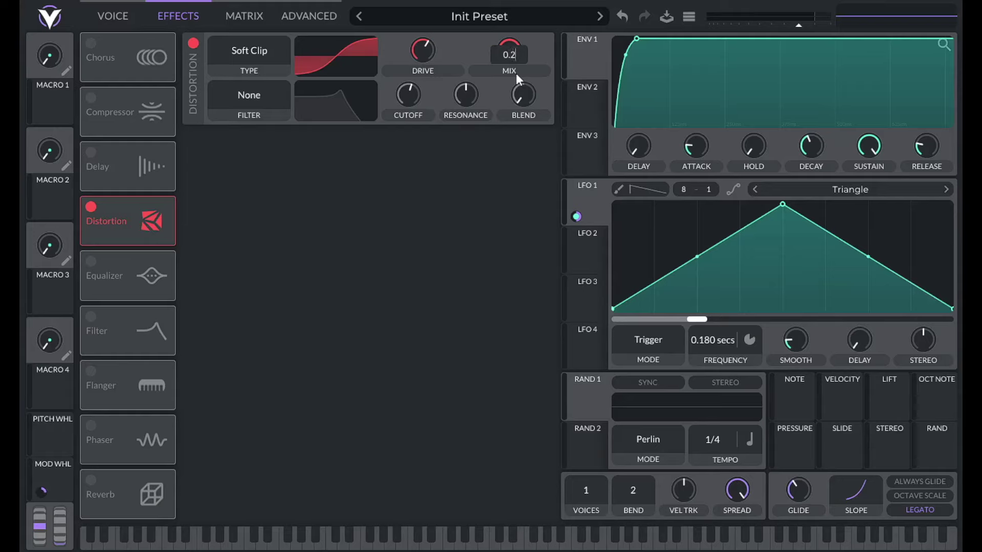
key(Return)
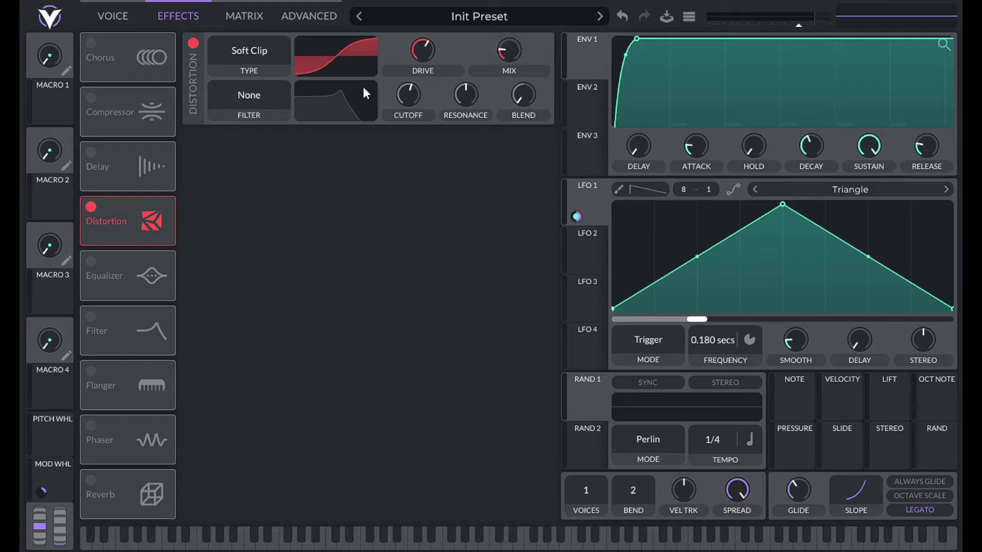
Place the distortion filter Pre and raise its blend toward high-pass
click(246, 92)
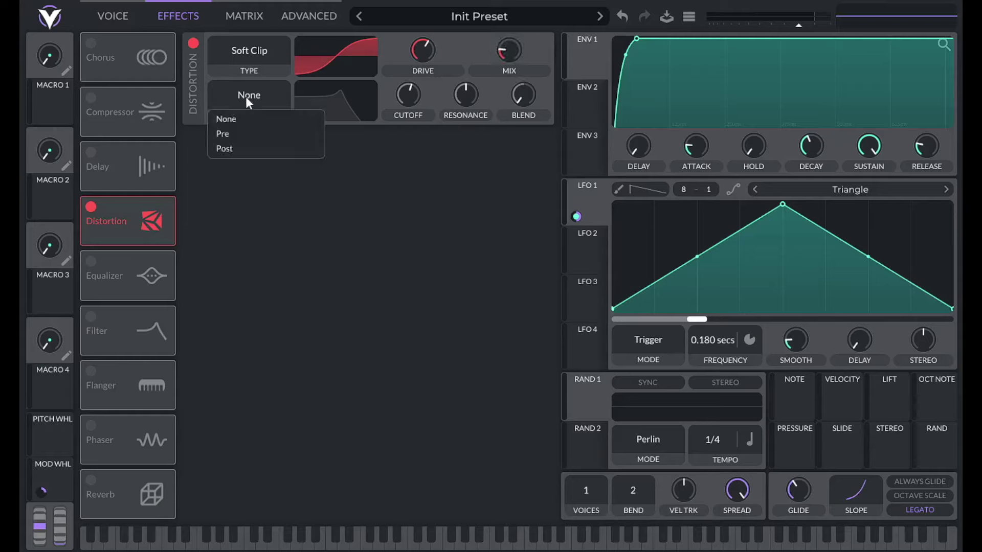
click(236, 132)
drag(517, 100, 572, 14)
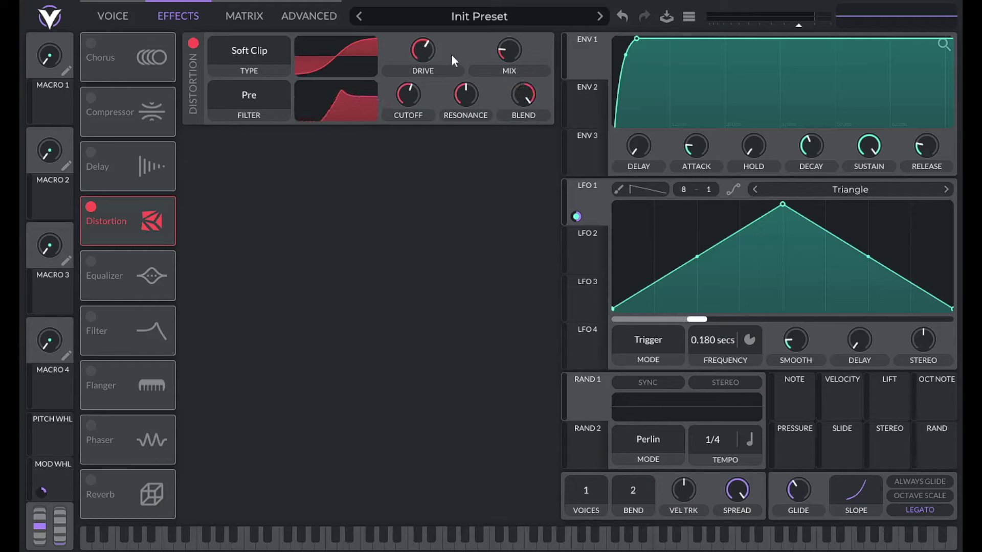
right_click(463, 91)
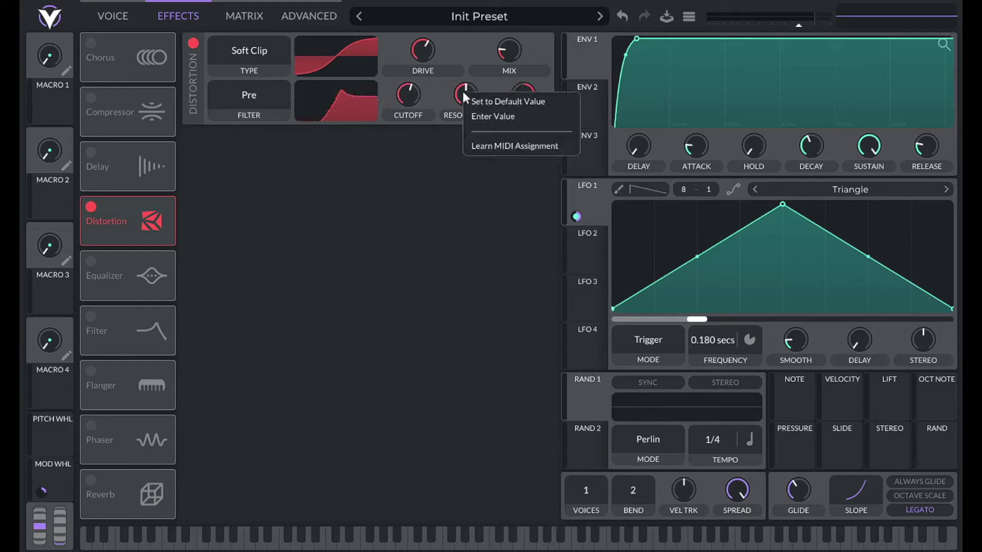
click(438, 124)
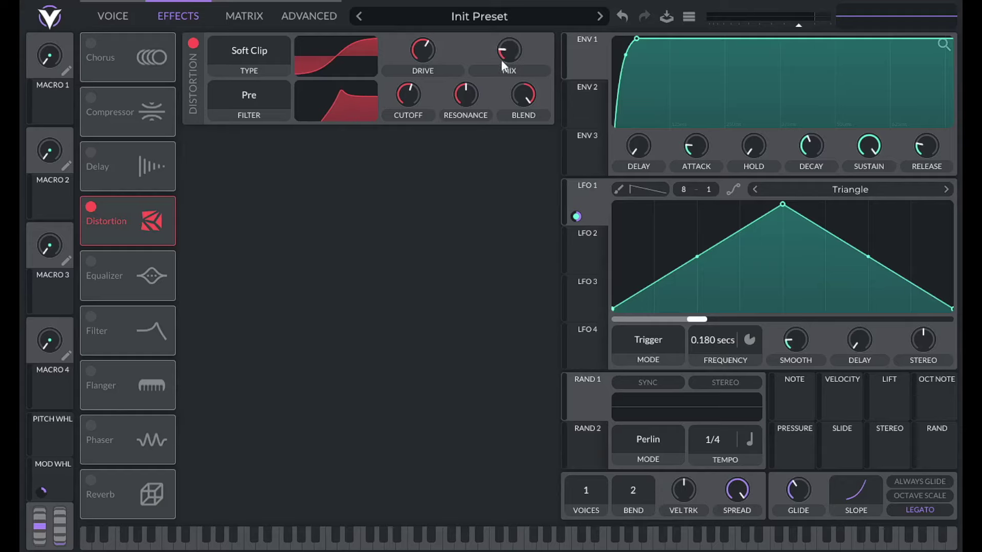
Set the distortion pre-filter resonance to 20 and cutoff to 10
mouse_move(505, 56)
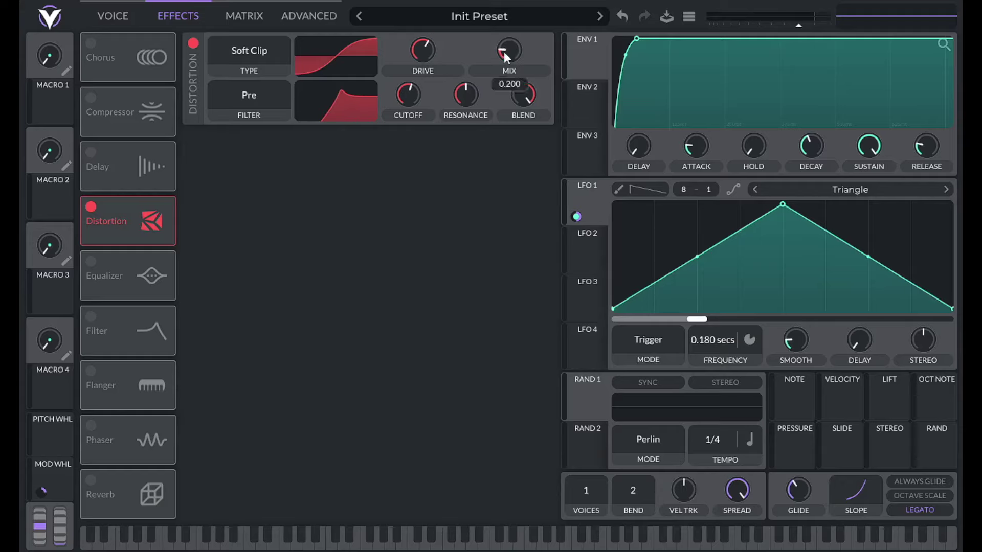
right_click(464, 94)
click(470, 116)
text(20)
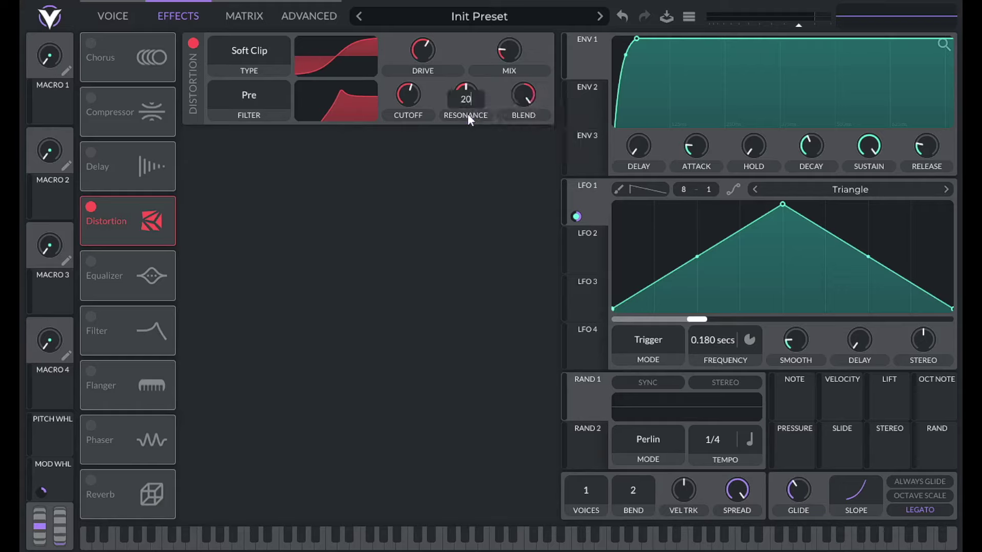
key(Return)
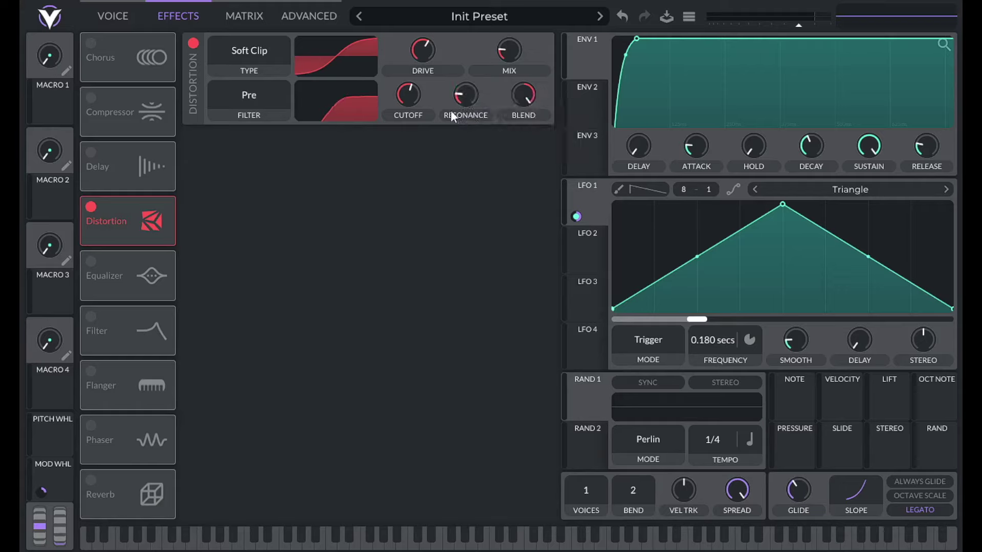
right_click(413, 96)
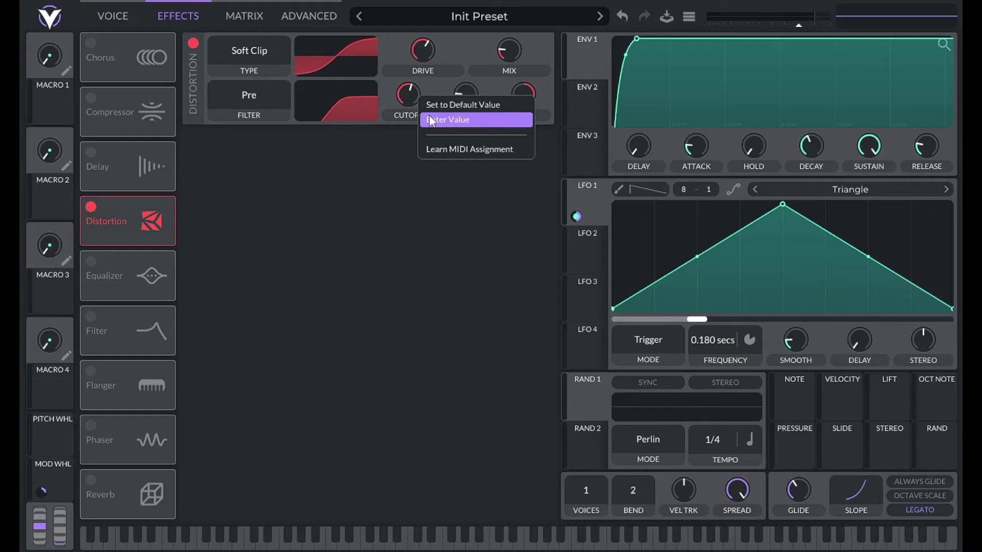
click(429, 119)
text(10)
key(Return)
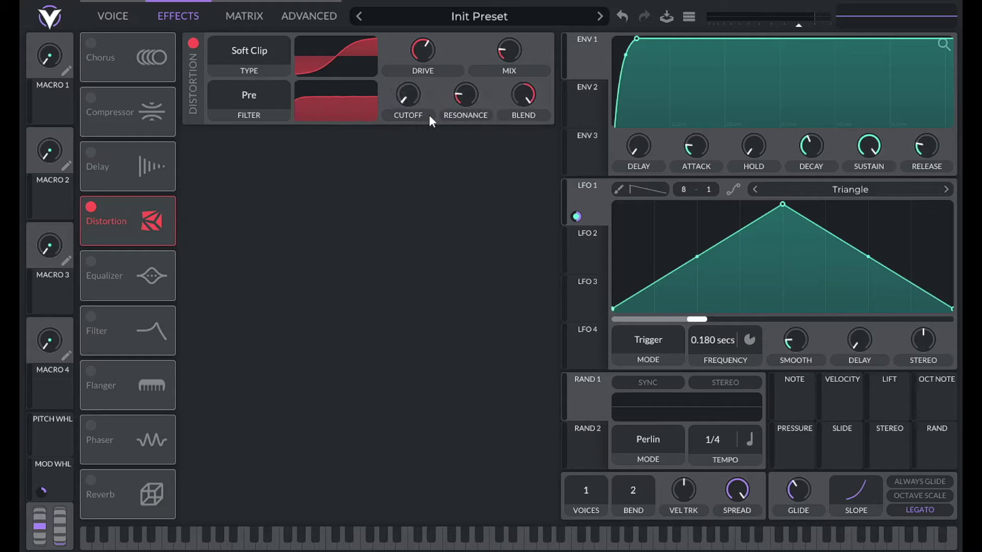
right_click(412, 94)
click(422, 120)
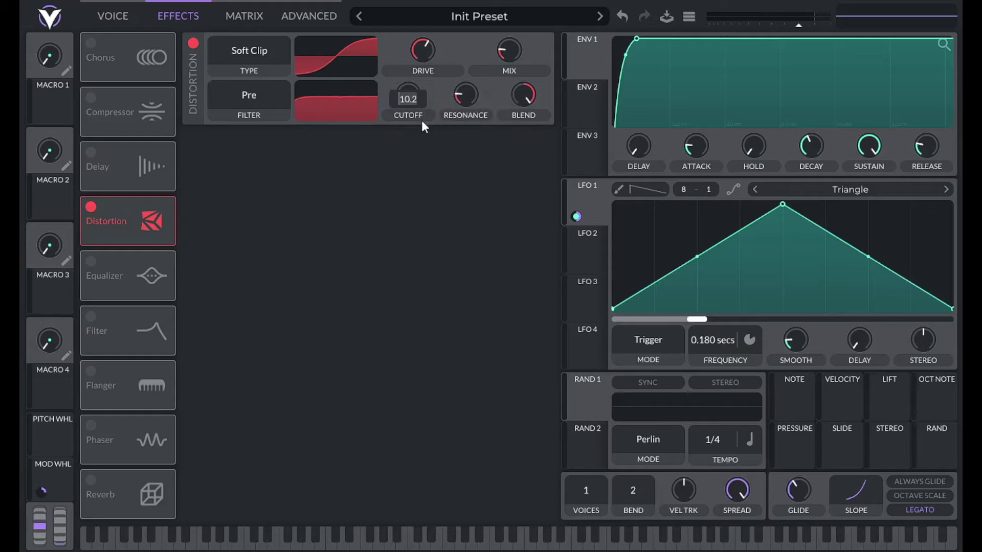
key(Return)
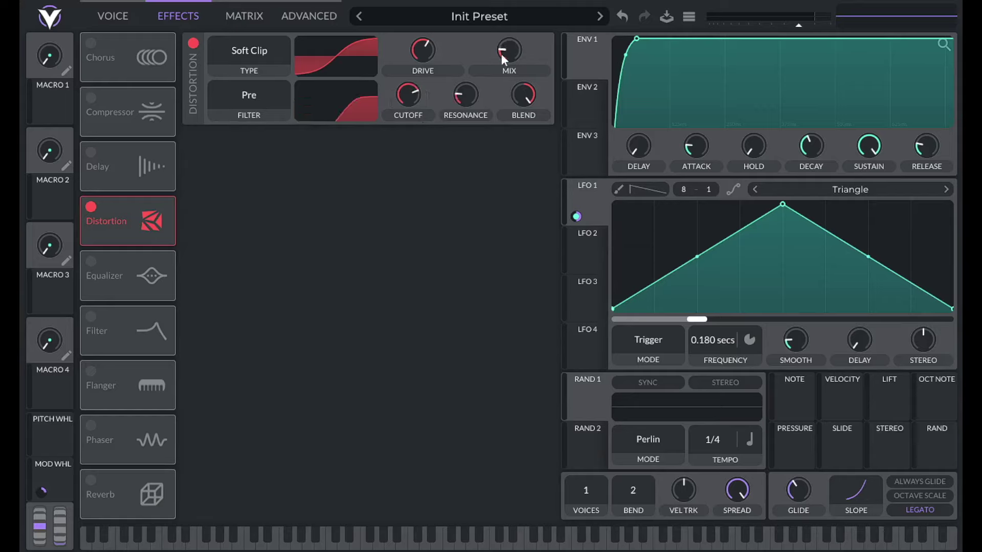
Sweep the distortion mix up, then bring it nearly to zero while auditioning
drag(501, 54, 521, 34)
key(a)
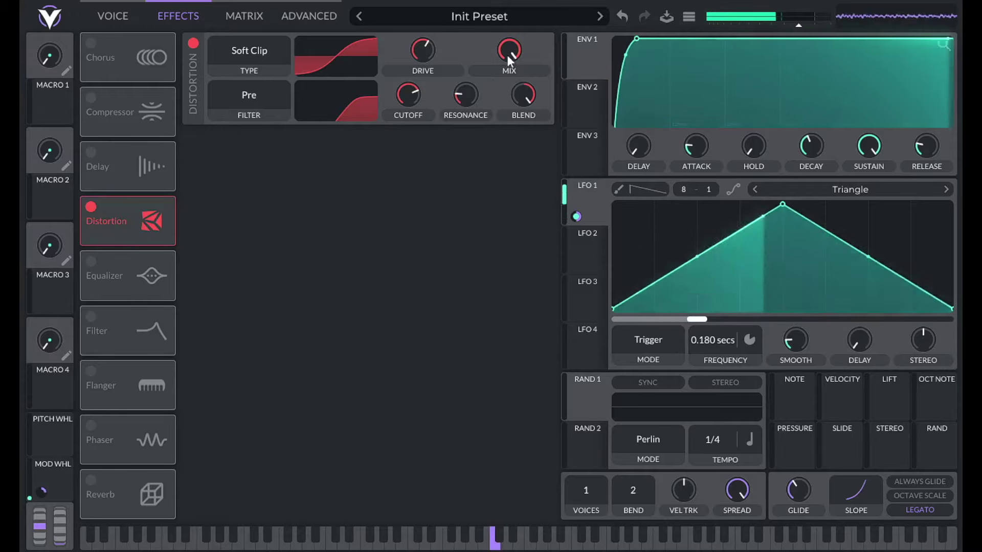
drag(507, 50, 498, 201)
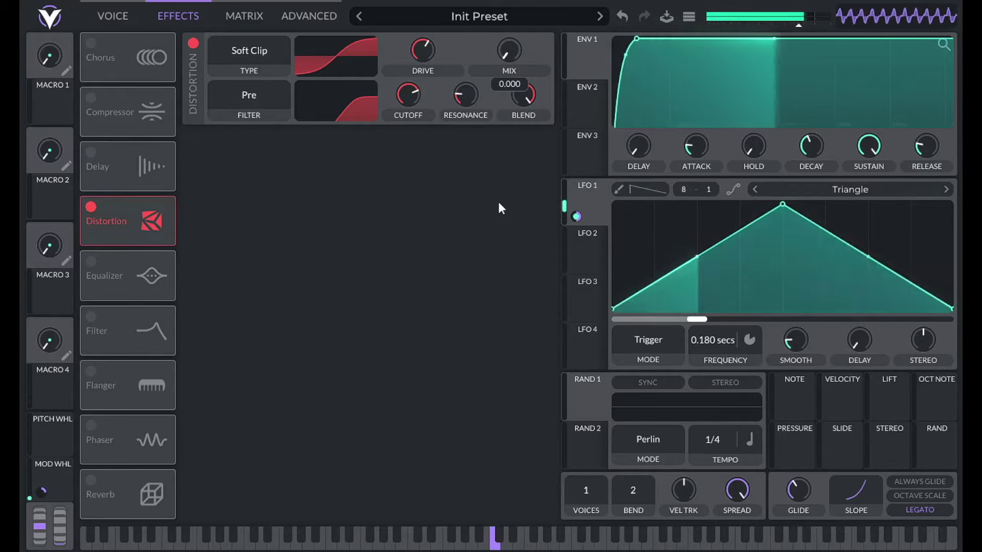
right_click(507, 50)
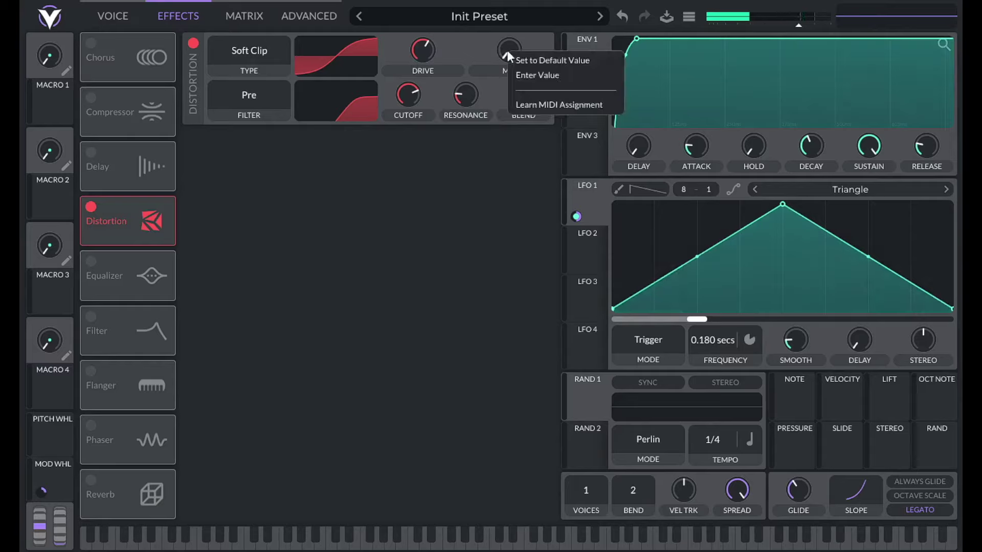
click(525, 72)
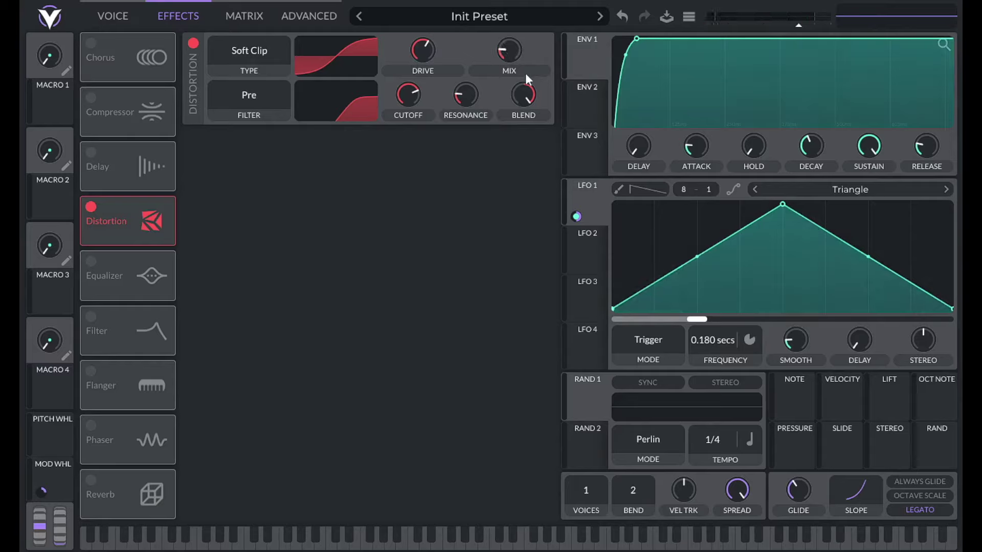
key(Return)
key(a)
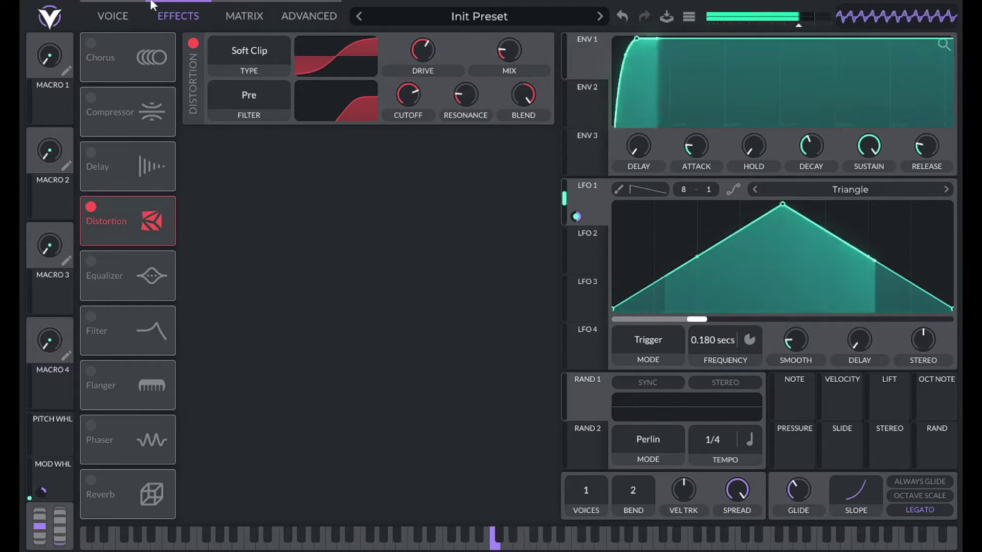
Toggle the Distortion effect off and on twice to compare the sound
click(193, 43)
click(193, 43)
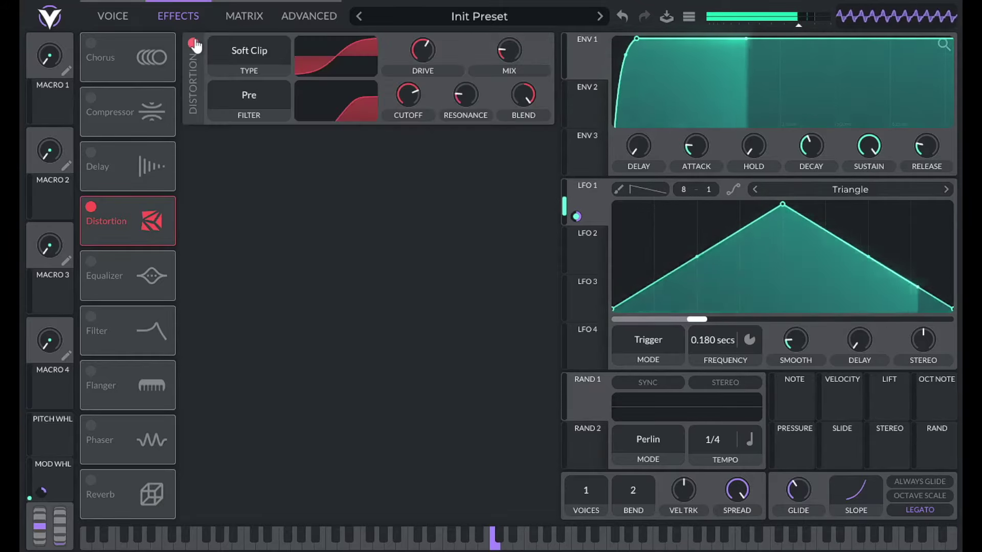
click(193, 43)
click(193, 43)
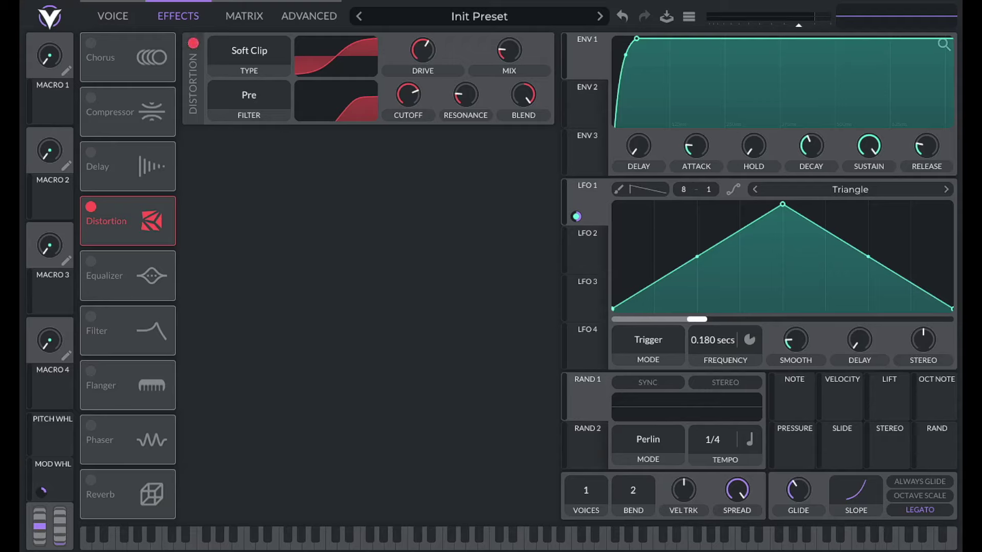
Switch on the equalizer and boost its middle band to a 6 dB gain
click(91, 262)
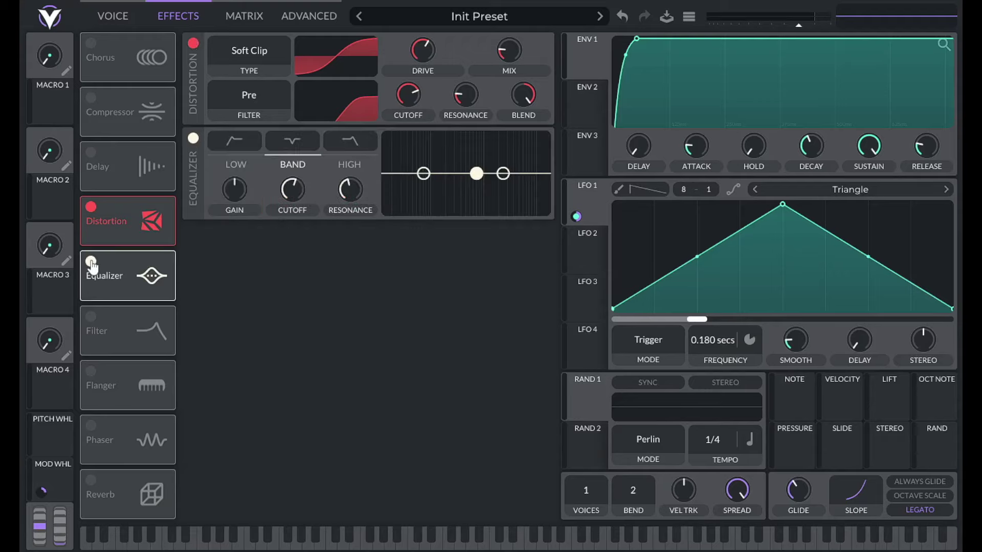
drag(476, 174, 473, 163)
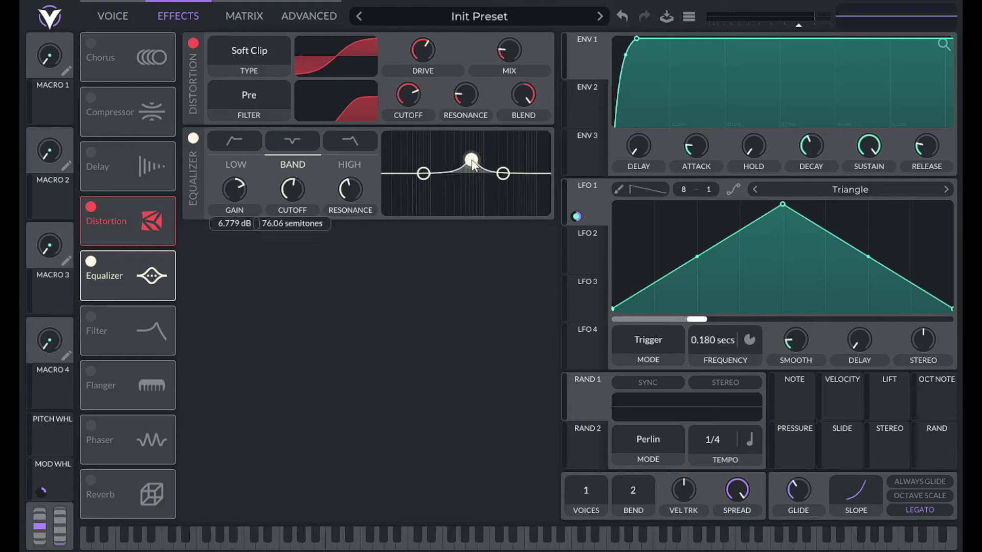
right_click(240, 189)
click(253, 210)
text(6)
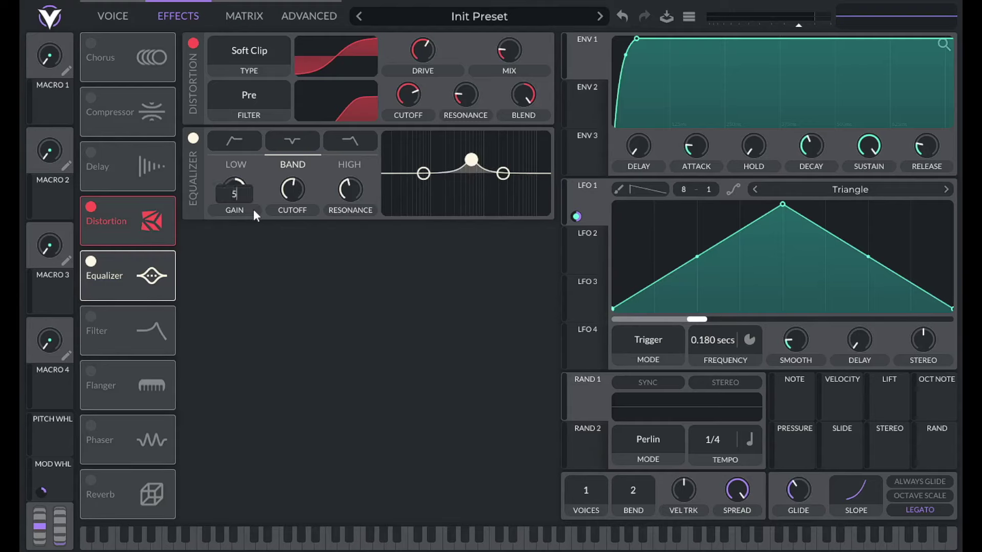
key(Return)
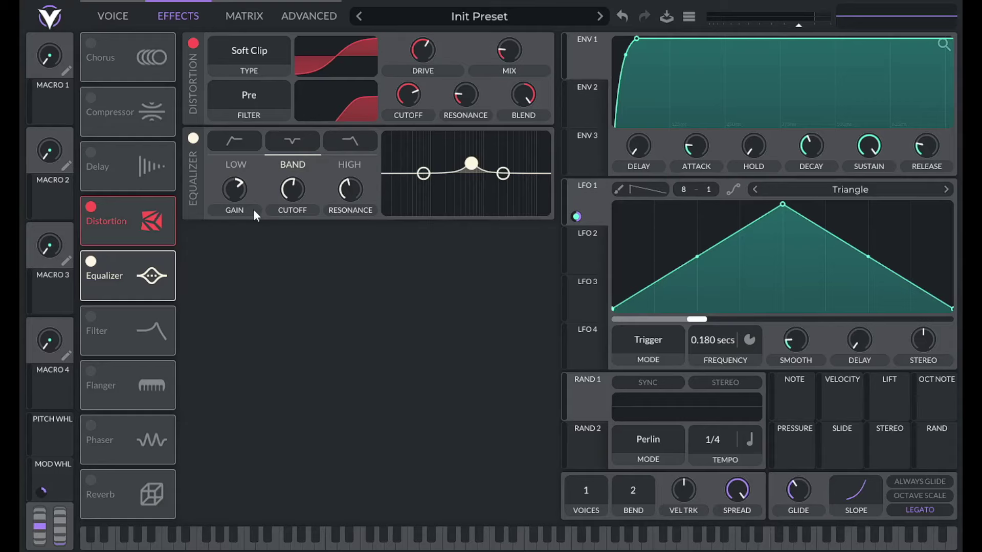
Set the middle EQ band's cutoff to 94 and resonance to 13
double_click(291, 191)
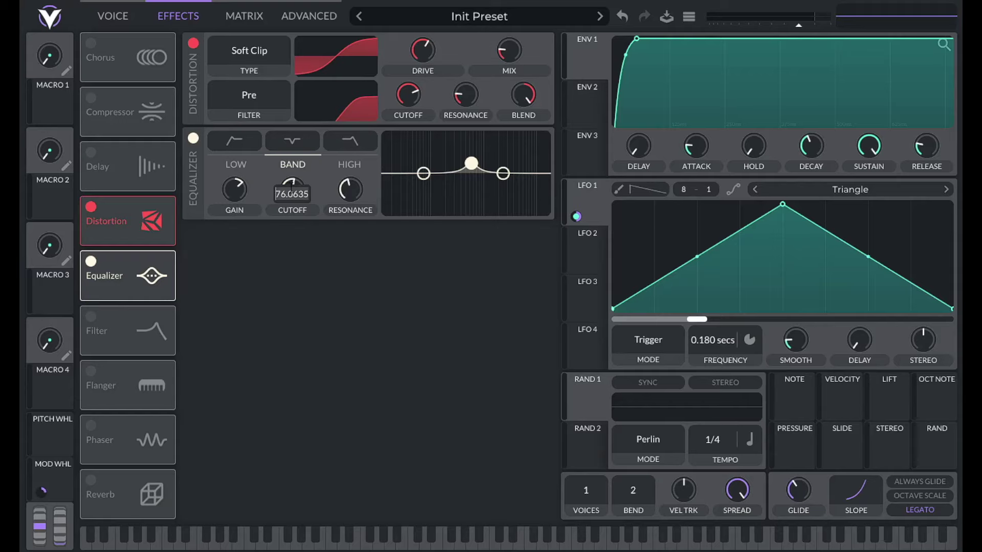
key(BackSpace)
text(94)
key(Return)
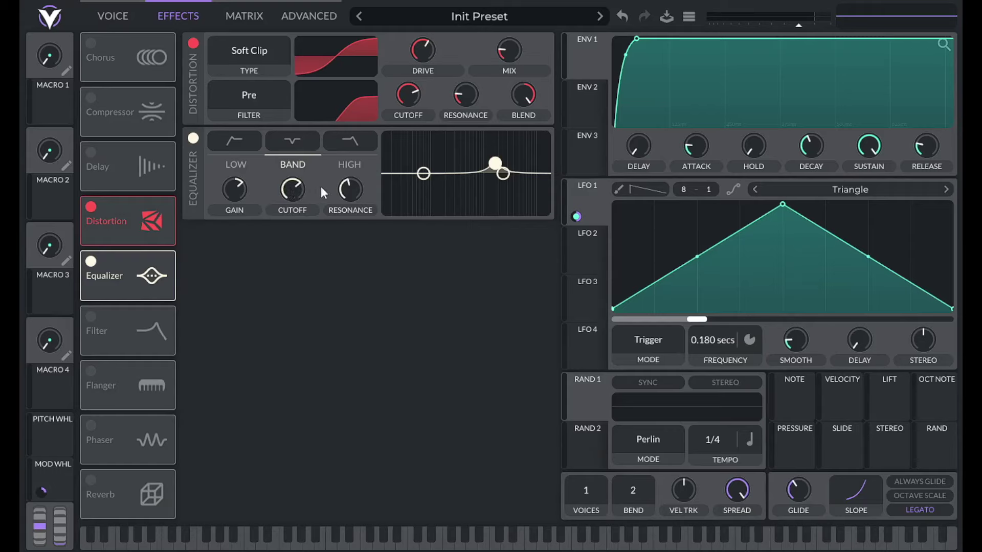
mouse_move(350, 189)
text(13)
key(Return)
click(349, 143)
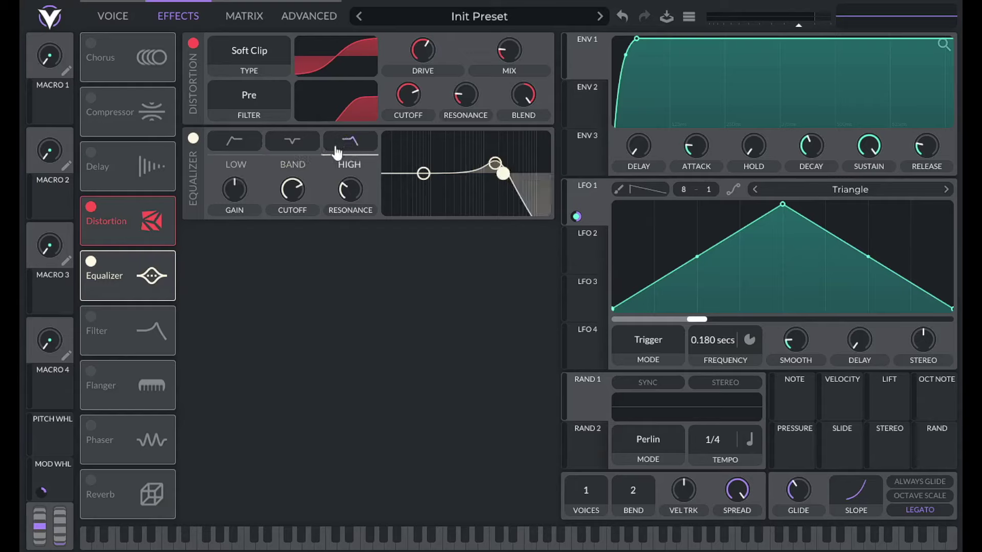
Set the high EQ band cutoff to 117, key-track it by note pitch, and audition a note
double_click(292, 189)
text(117)
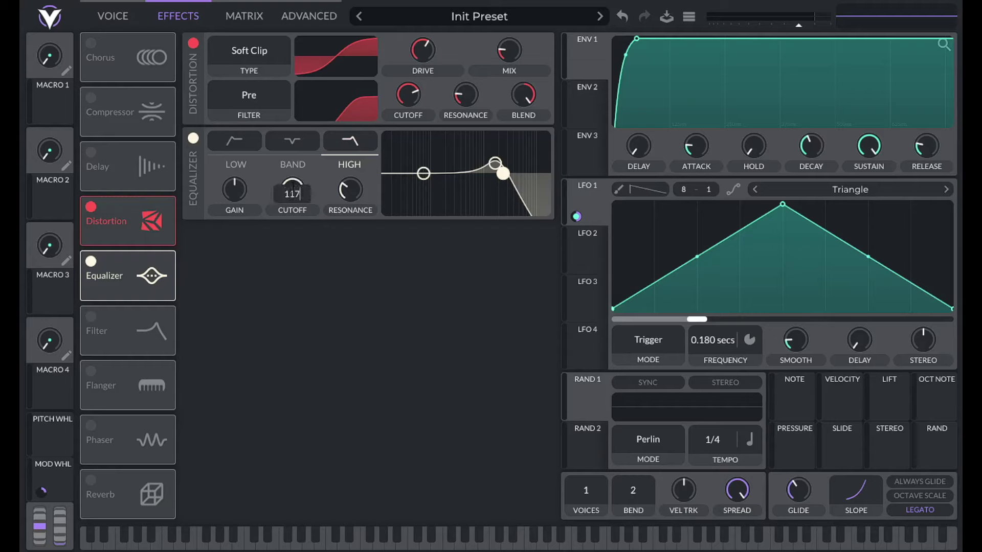
key(Return)
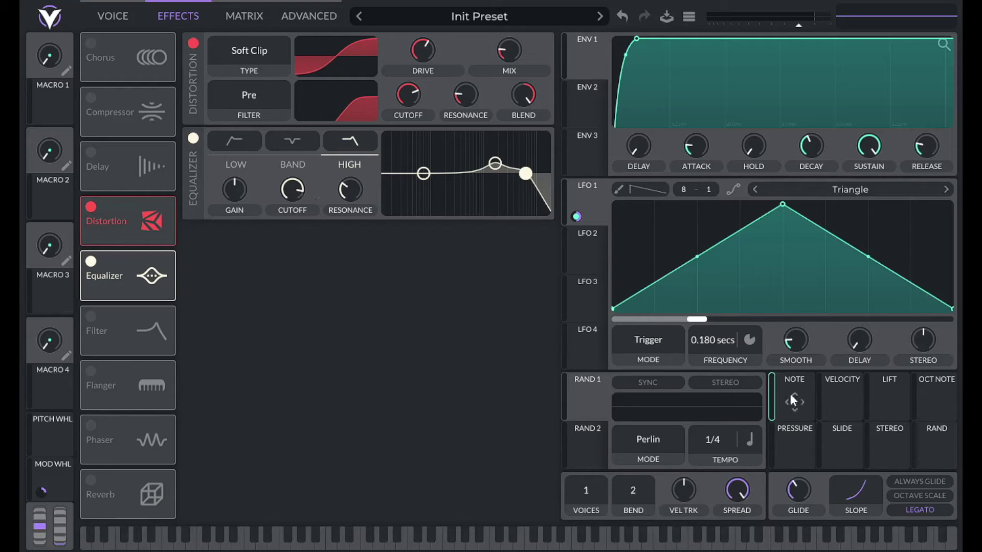
drag(792, 396, 286, 190)
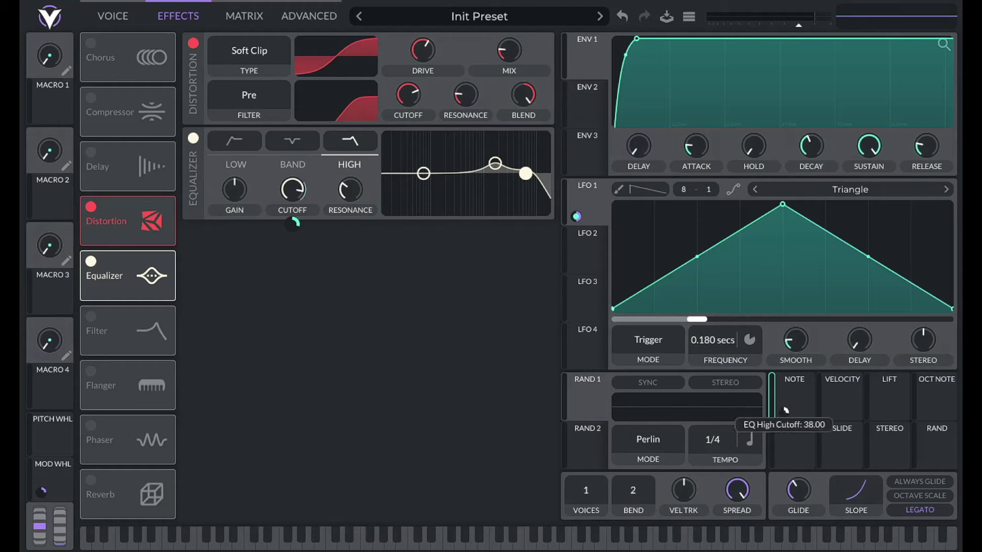
scroll(786, 410, up, 5)
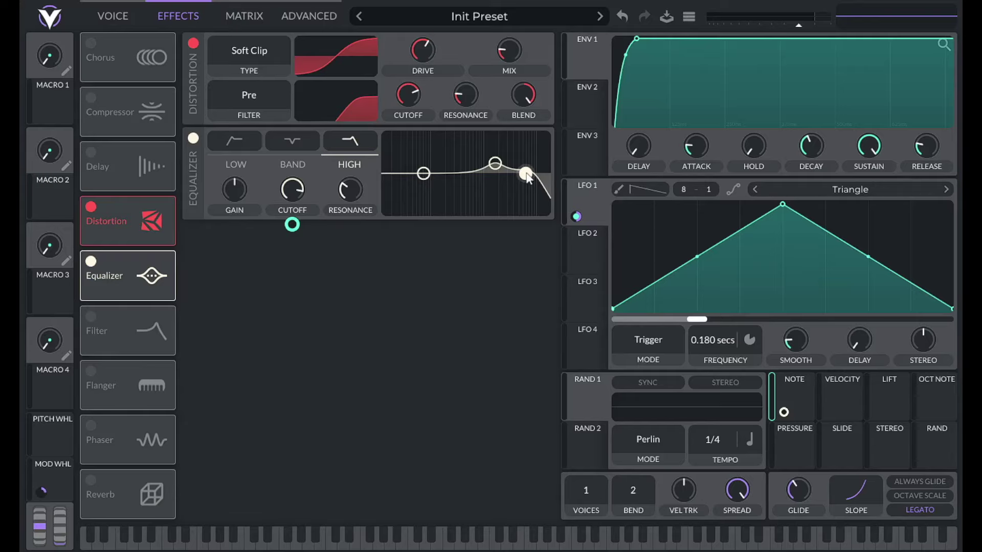
key(a)
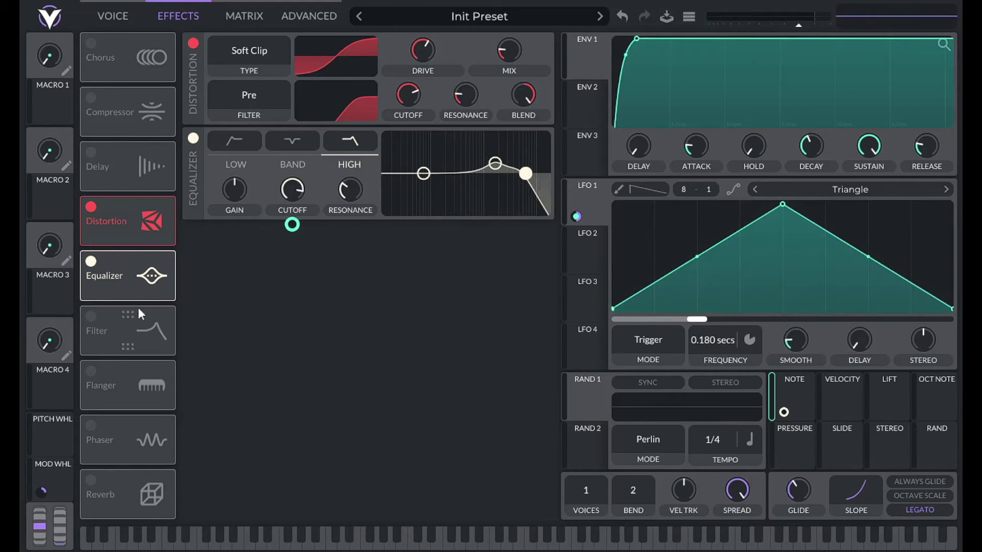
click(92, 99)
Reorder the effects chain to Distortion, Equalizer, then Compressor
drag(128, 132, 139, 271)
drag(133, 175, 134, 58)
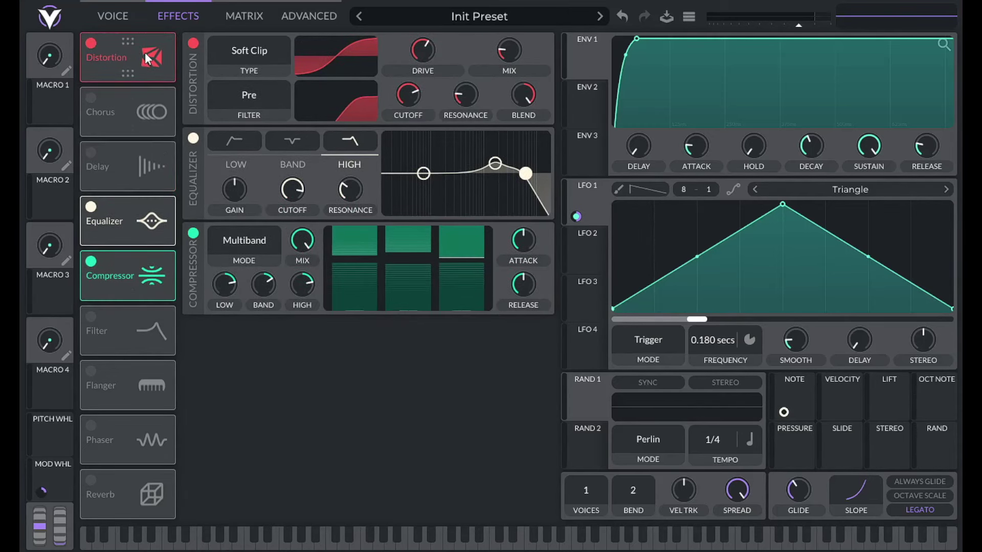
drag(139, 219, 137, 112)
drag(144, 268, 168, 173)
Set the compressor mix to 0.25, leaving its attack at 50
right_click(305, 246)
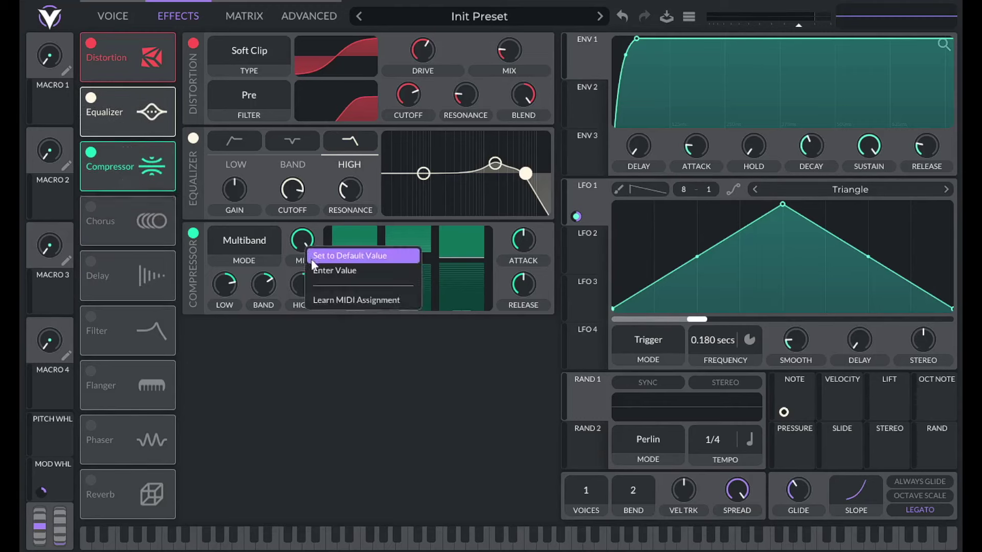
click(311, 266)
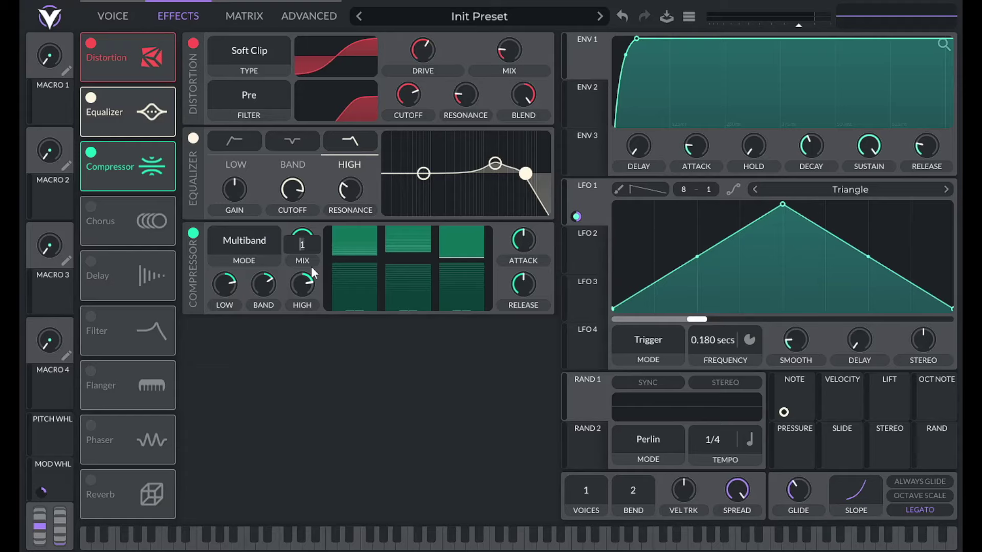
text(.25)
key(Return)
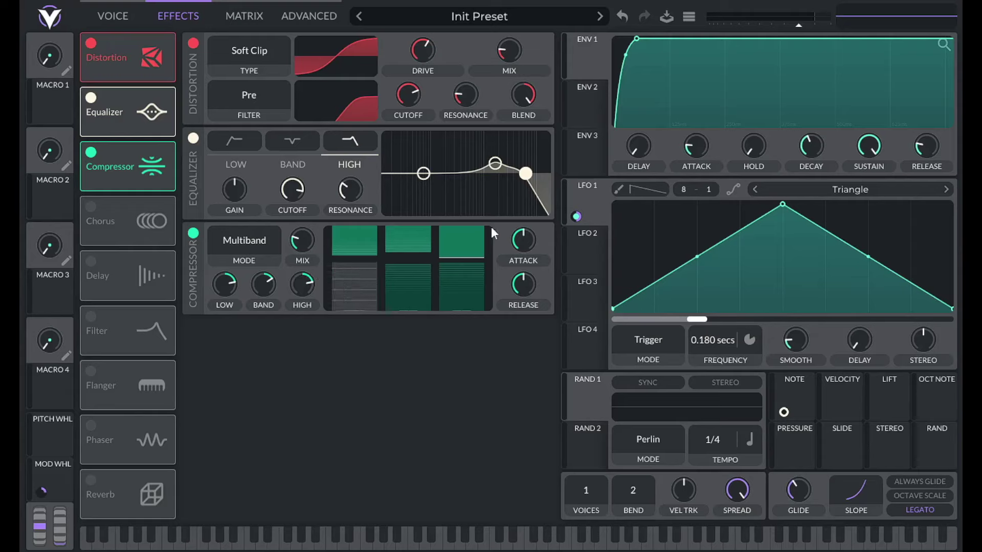
right_click(514, 236)
click(523, 259)
key(Return)
Bypass the compressor to compare, re-enable it, and switch on the reverb
click(195, 235)
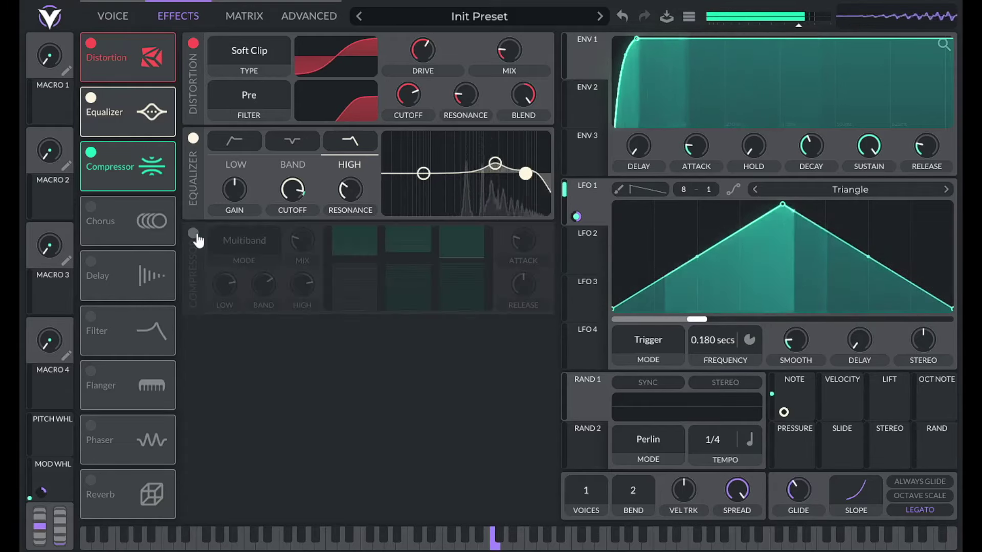
click(195, 235)
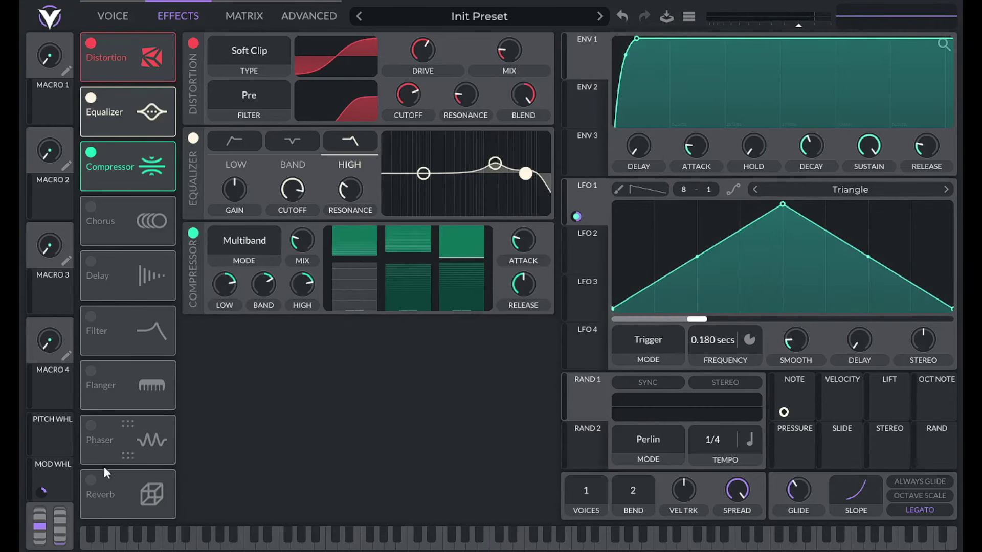
click(91, 480)
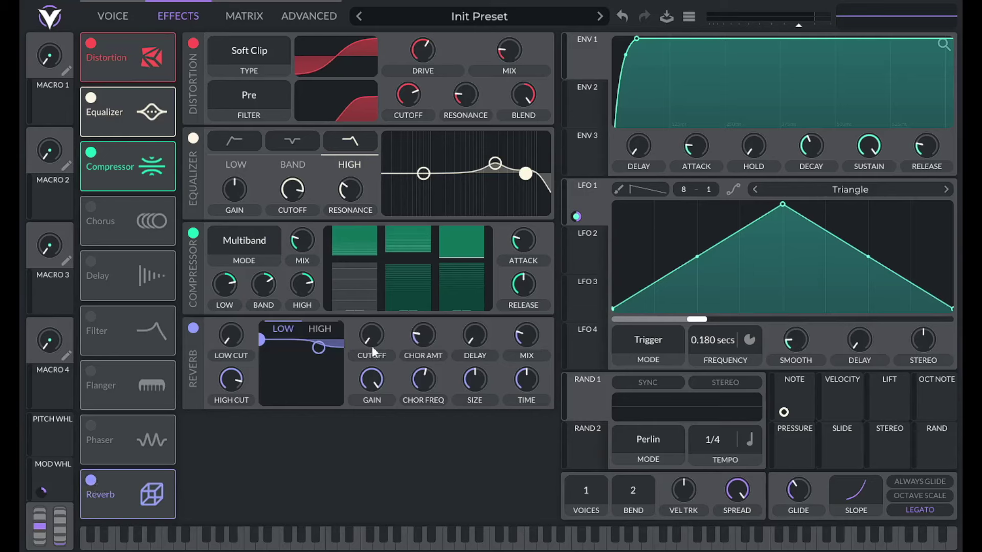
Set the reverb low cut to 50
right_click(237, 336)
click(246, 359)
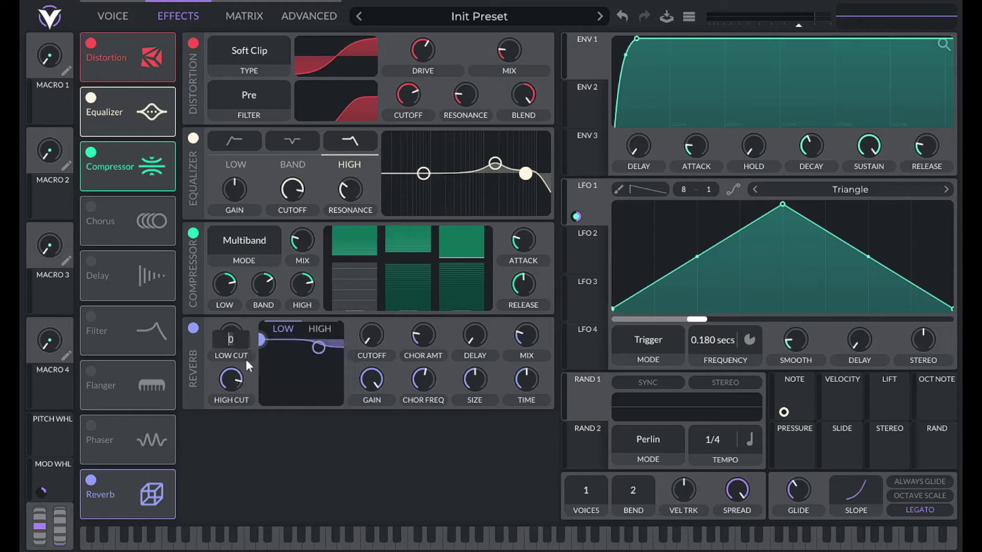
text(50)
key(Return)
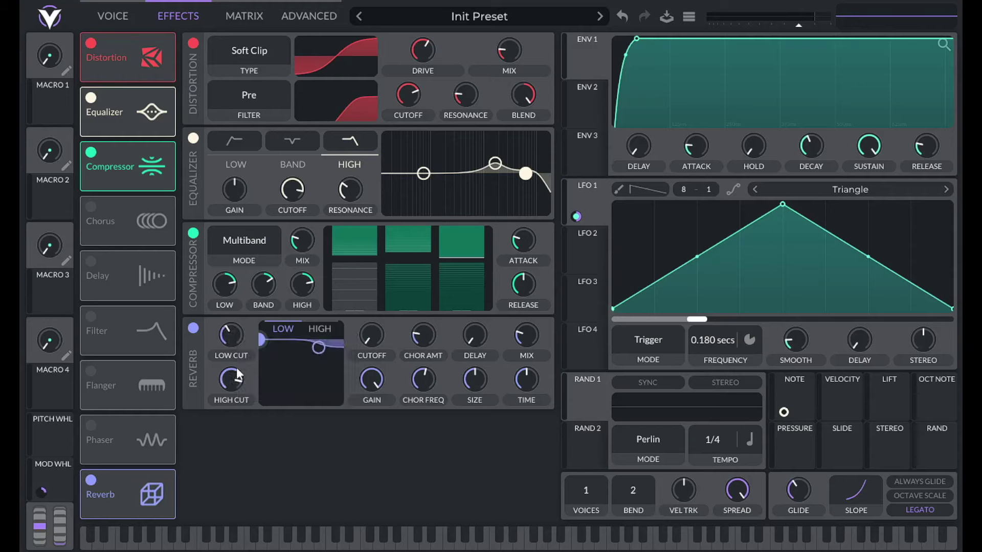
Lower the reverb's low shelf to -6 dB and fine-tune its cutoff frequency
drag(265, 336, 290, 421)
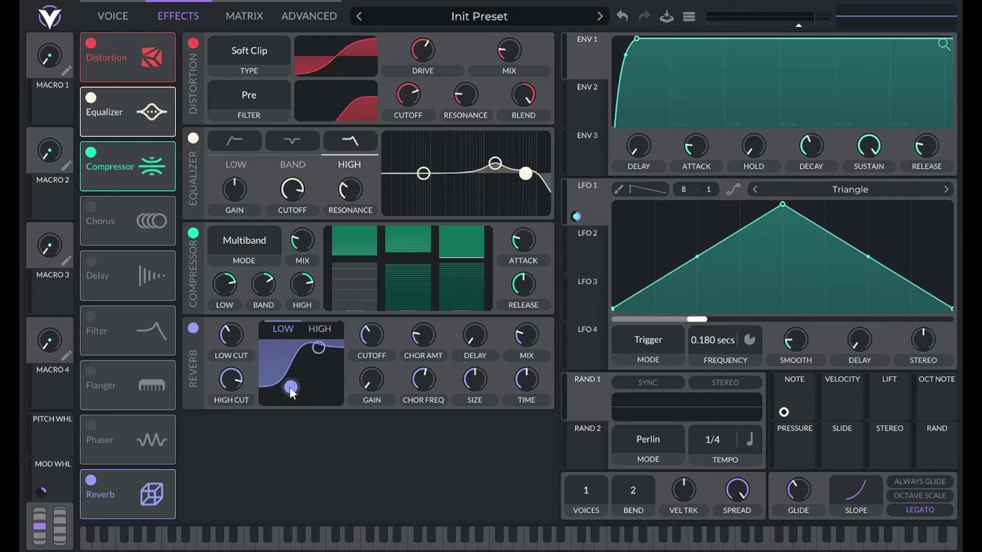
drag(290, 387, 292, 388)
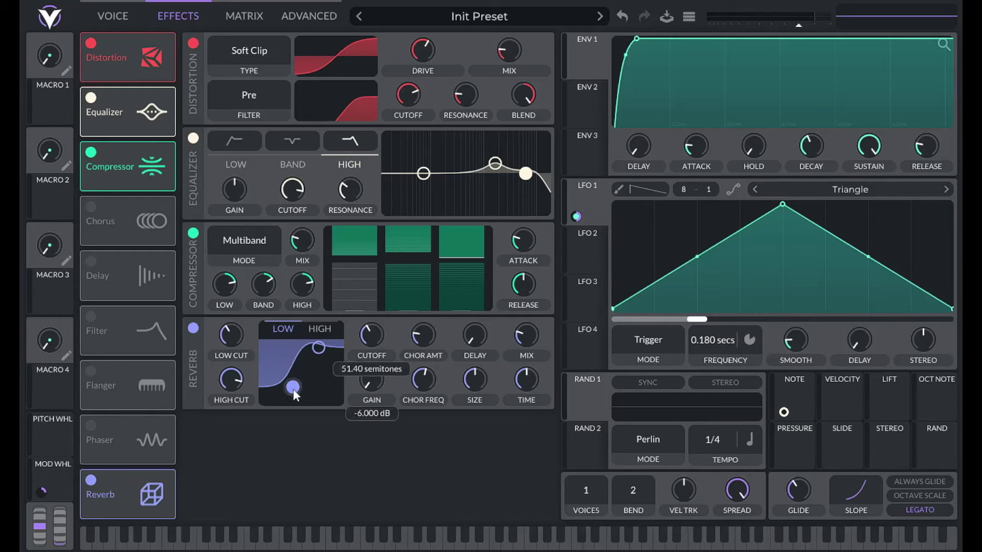
right_click(366, 330)
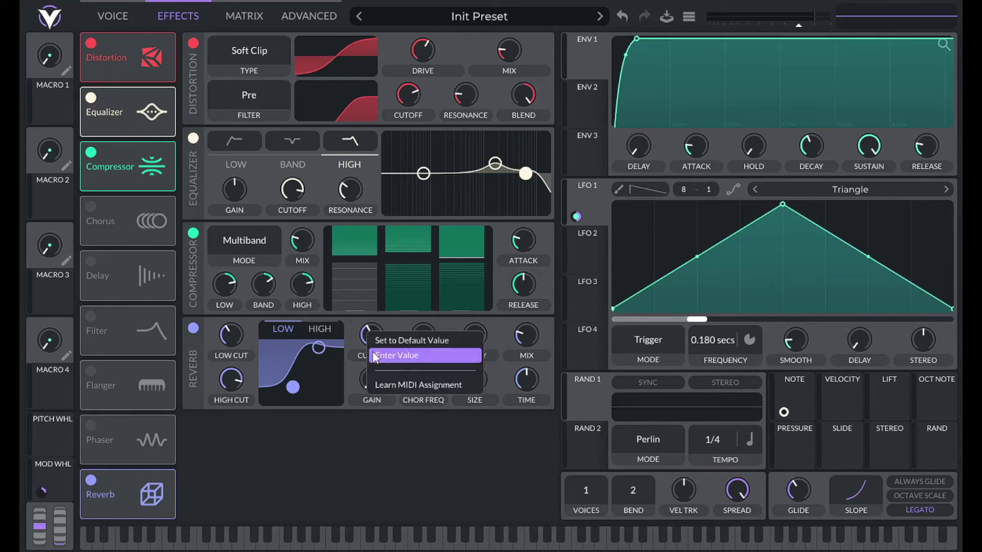
click(372, 353)
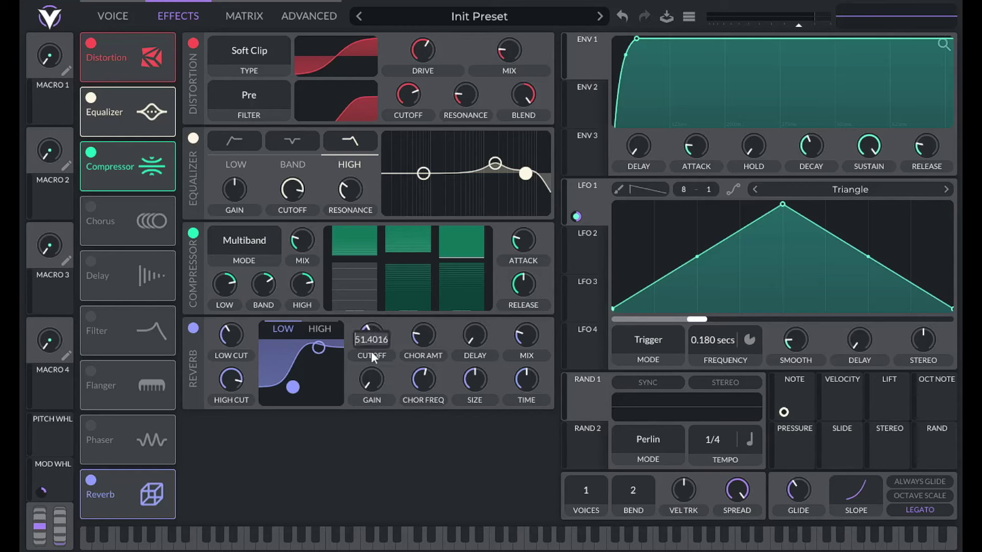
text(6)
key(Return)
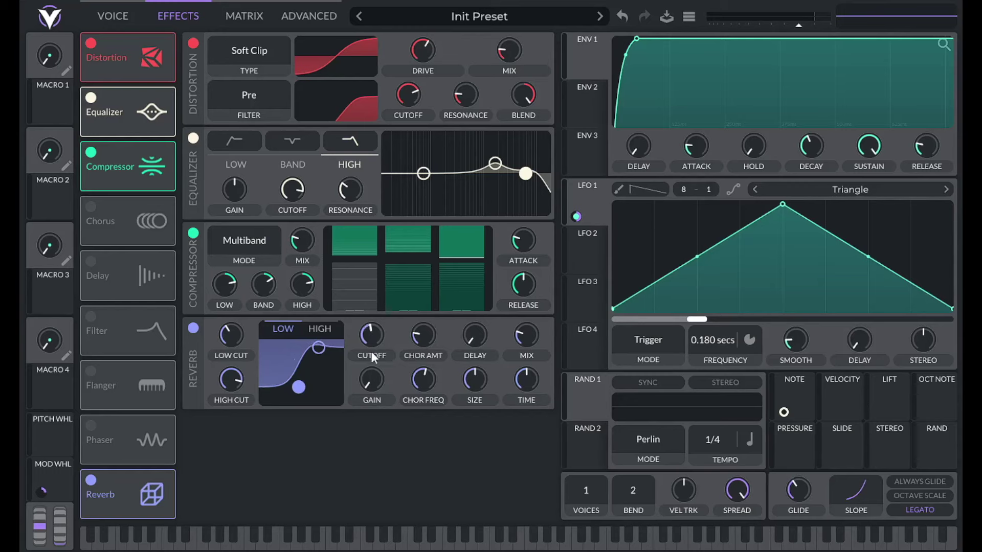
click(320, 329)
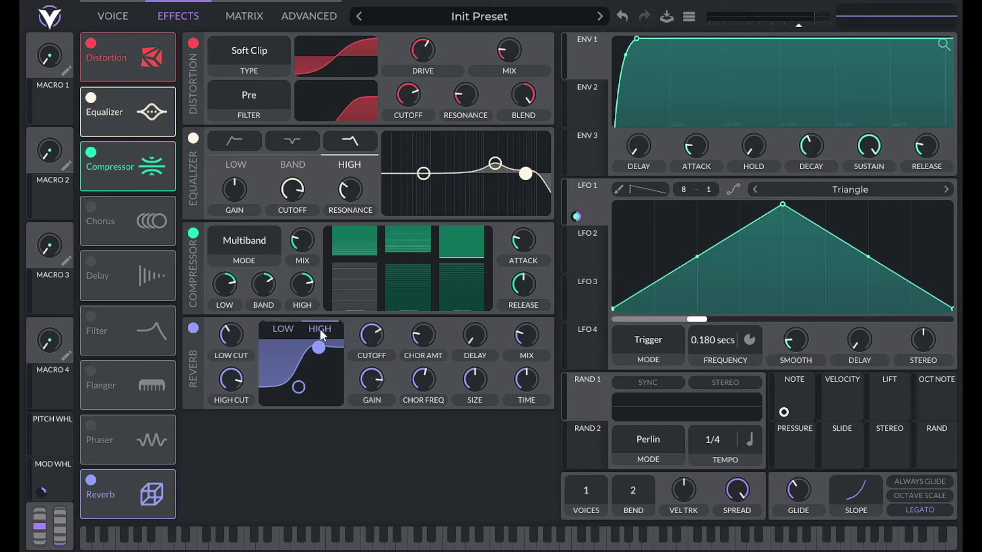
right_click(366, 334)
Confirm 100 as the reverb's high-shelf cutoff
click(376, 362)
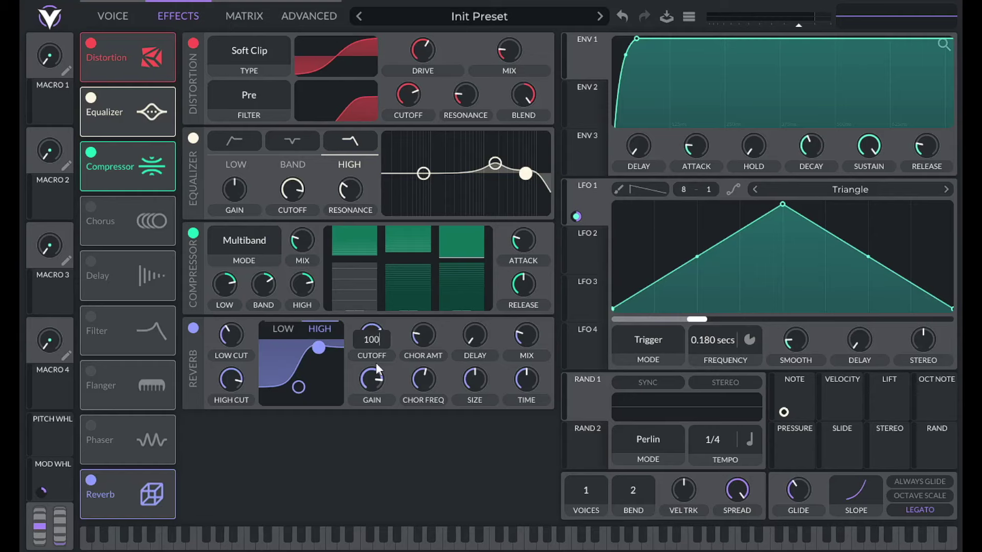
key(Return)
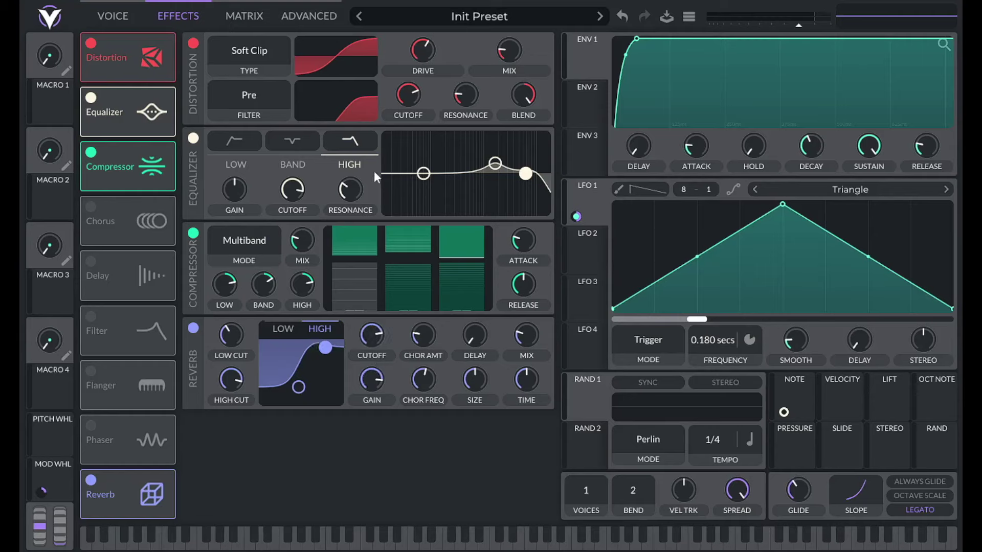
click(287, 328)
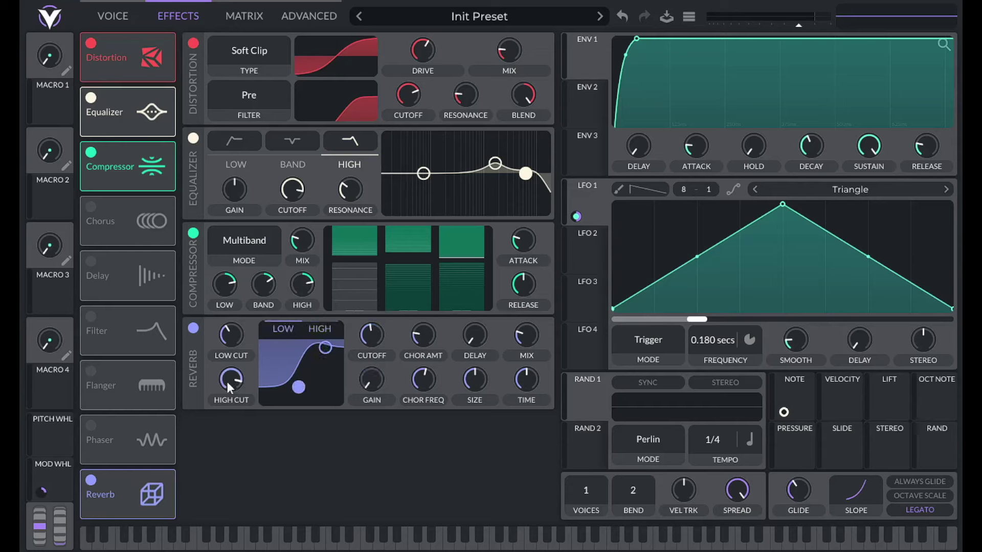
Adjust the reverb size and set its time to 2.2 and mix to 35
mouse_move(370, 379)
right_click(469, 376)
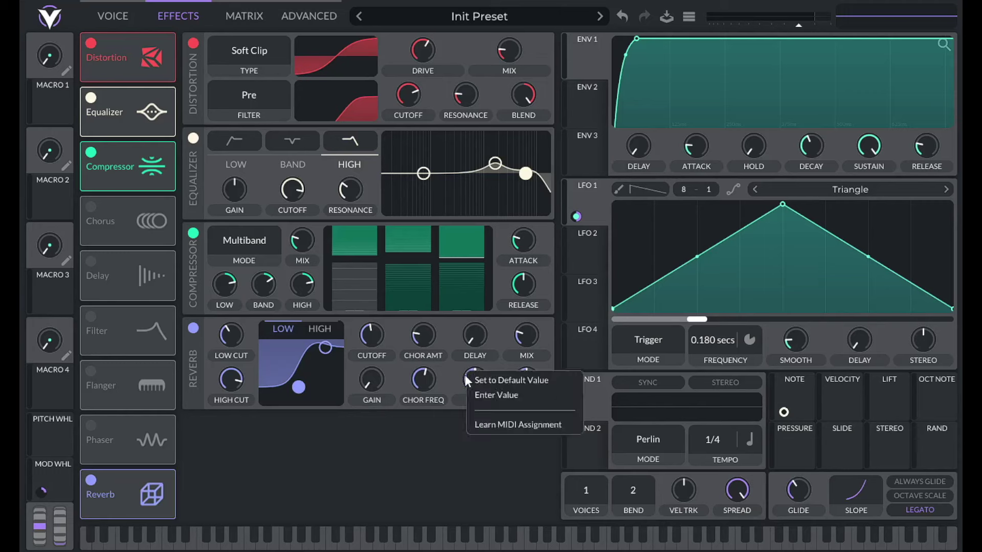
click(473, 395)
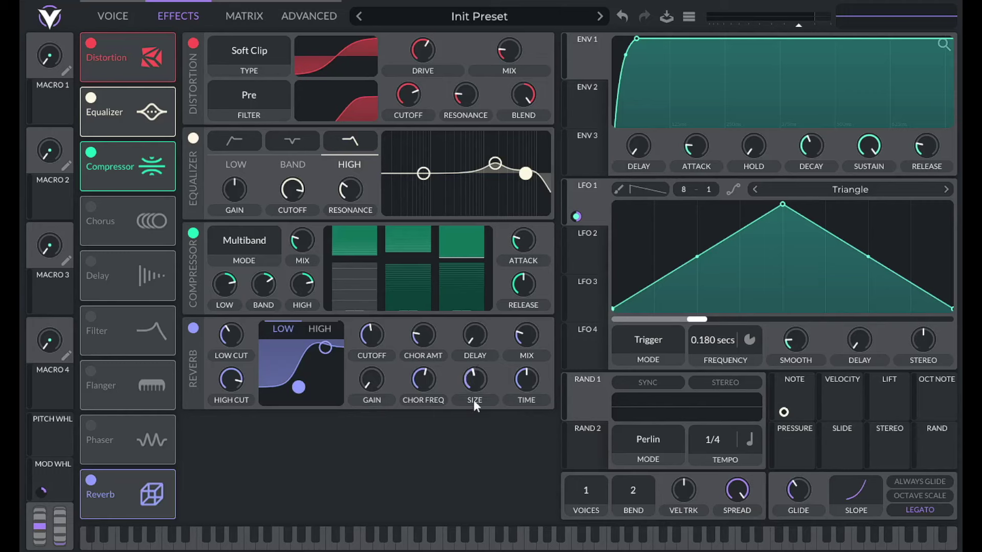
right_click(532, 379)
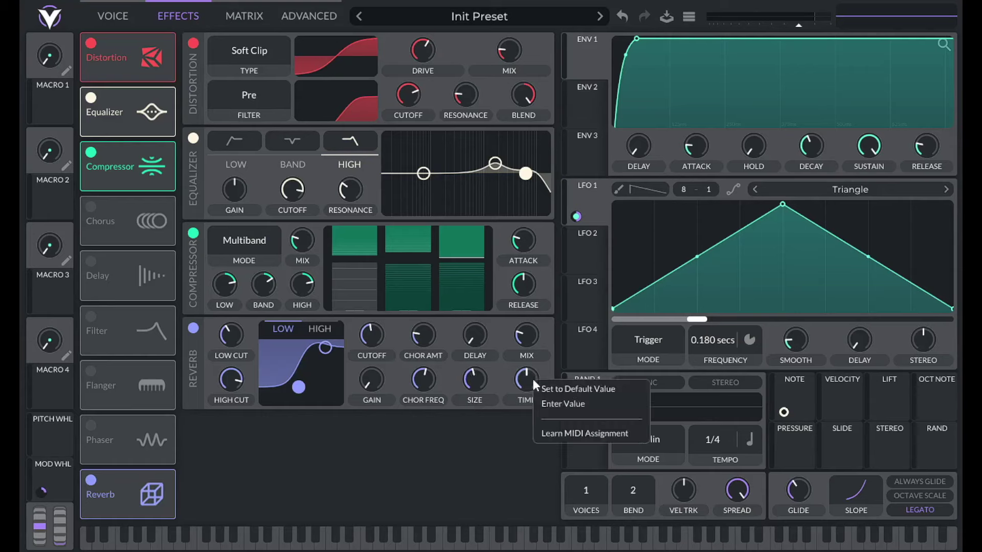
click(542, 401)
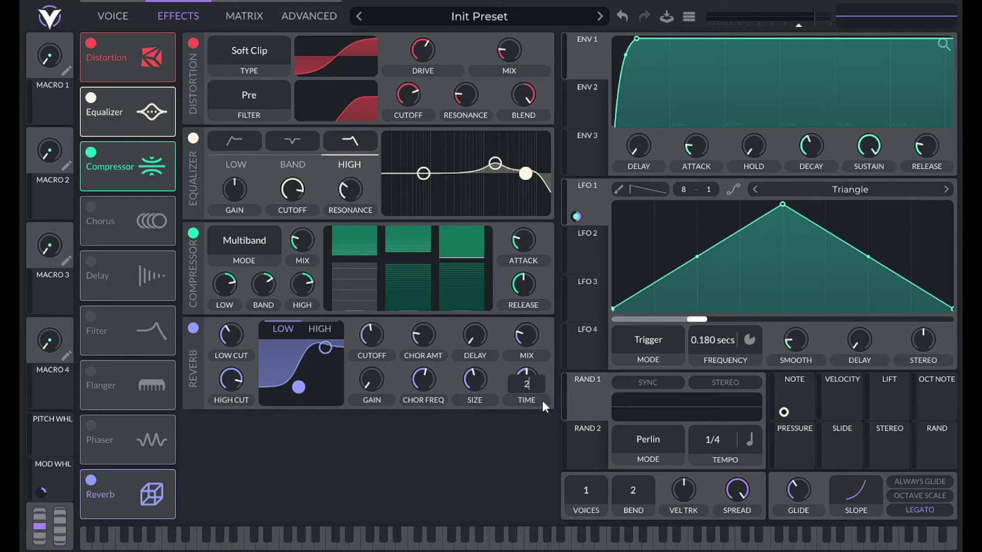
key(Return)
right_click(533, 340)
click(544, 358)
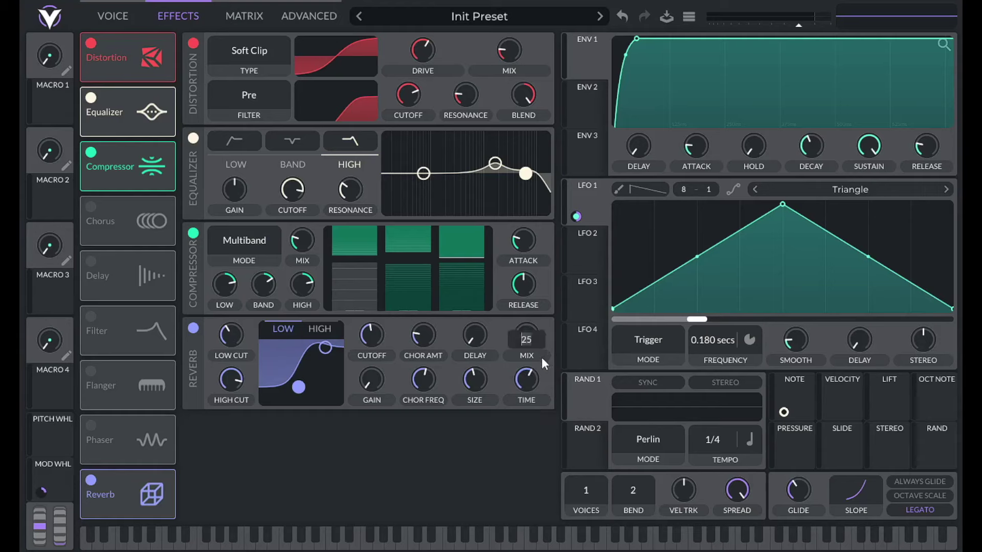
key(Return)
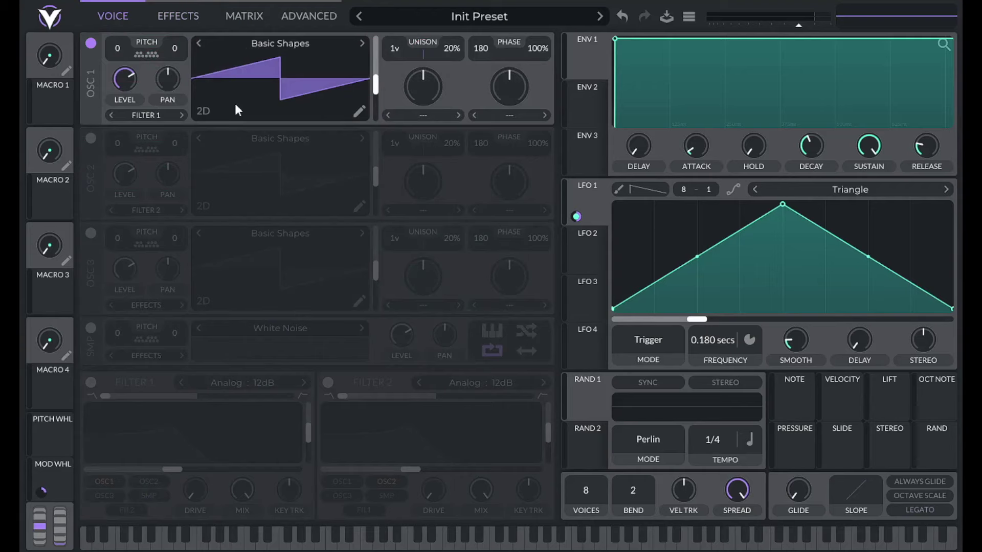
Put oscillator 1 in Spectral Filter mode and enable Filter 1 with near-maximum key tracking
click(422, 117)
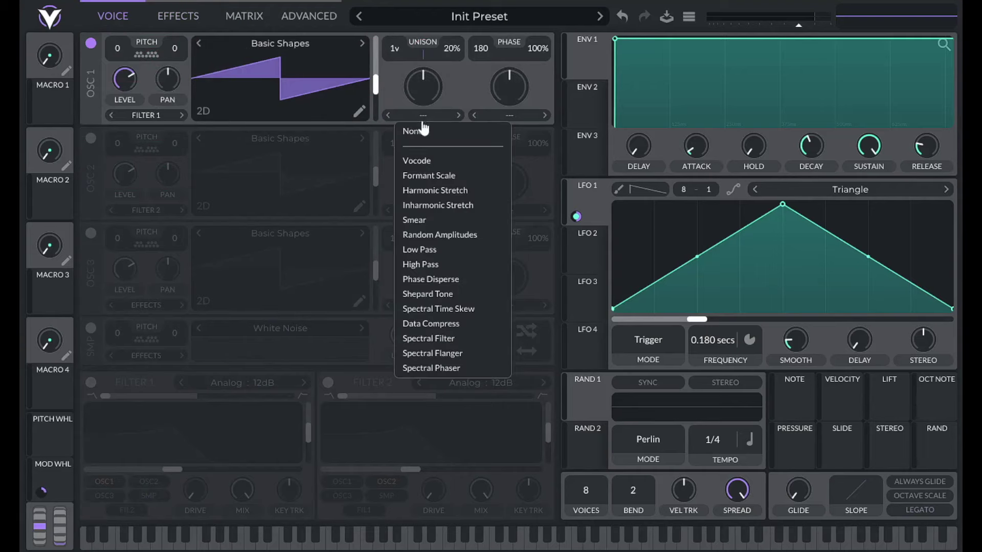
click(431, 338)
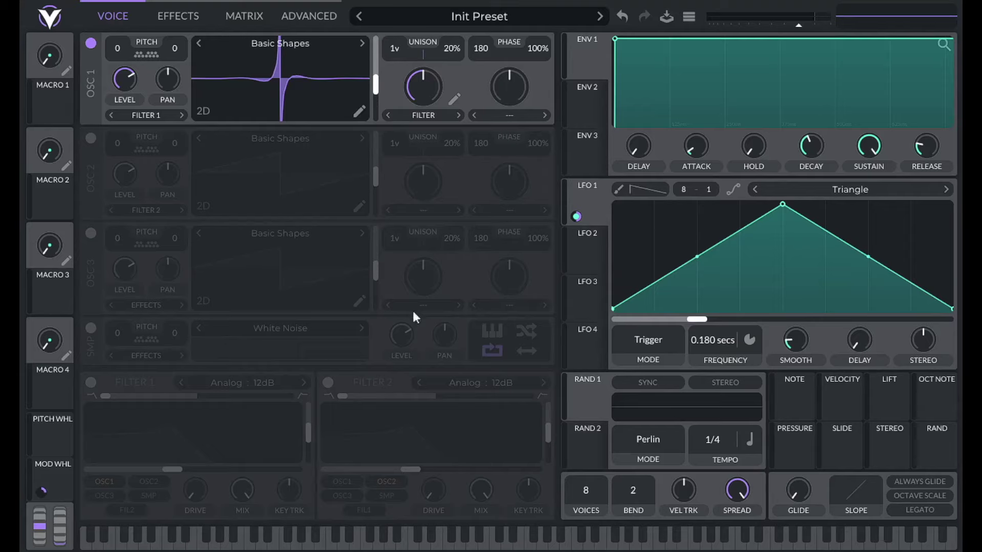
click(91, 382)
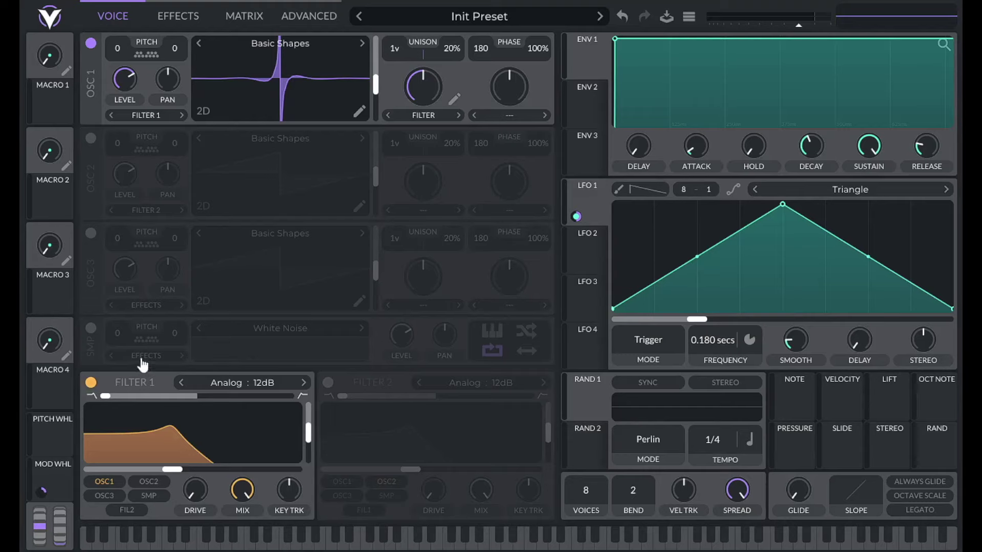
drag(297, 496, 337, 336)
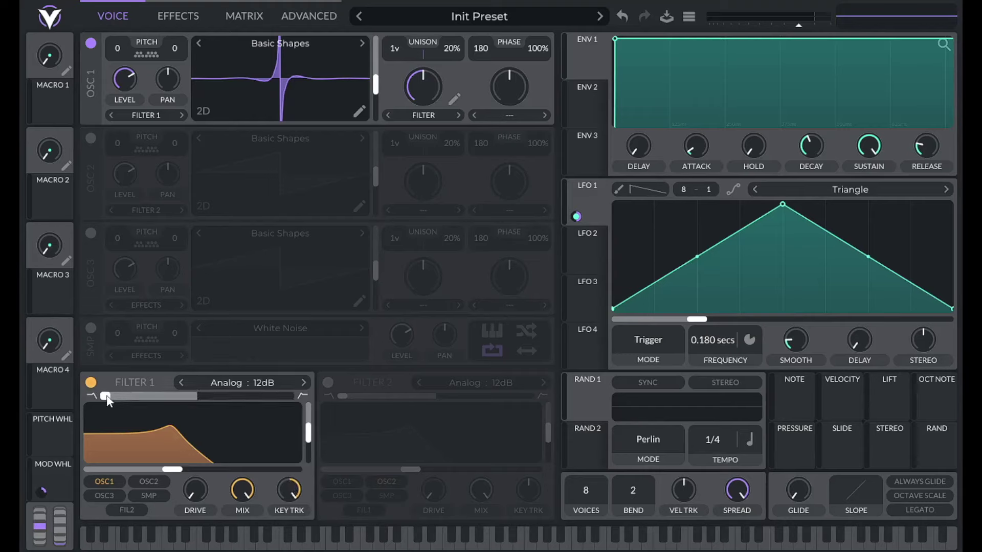
Audition Filter 1's response and filter models, then switch Filter 1 off
drag(107, 398, 177, 396)
click(241, 382)
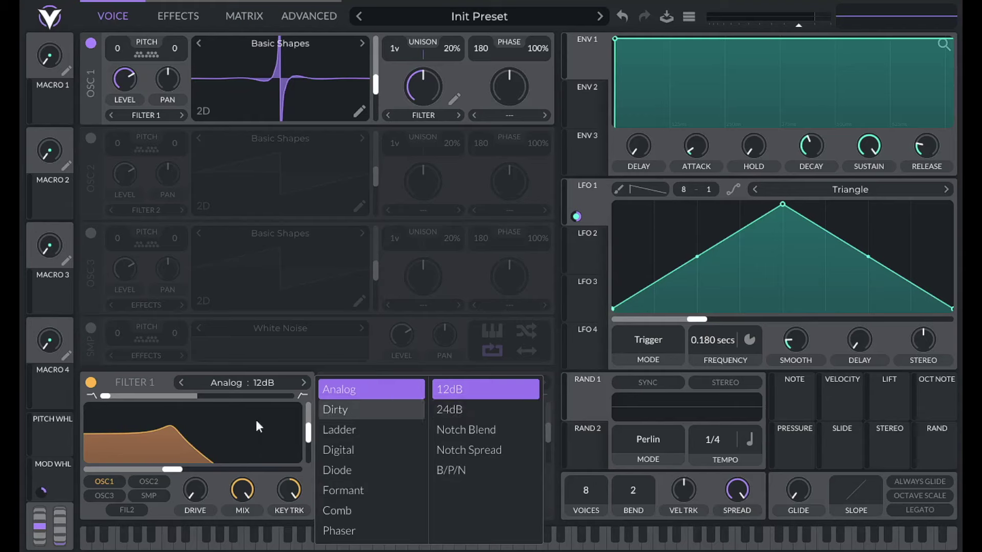
click(91, 383)
click(454, 98)
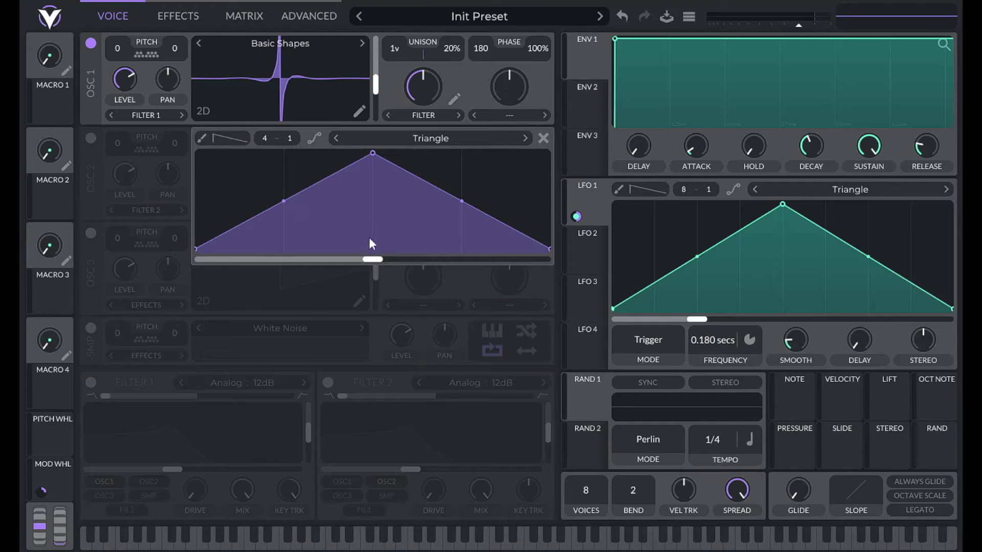
Raise oscillator 1's spectral morph to about 61% and bend the triangle curve's slopes
mouse_move(417, 84)
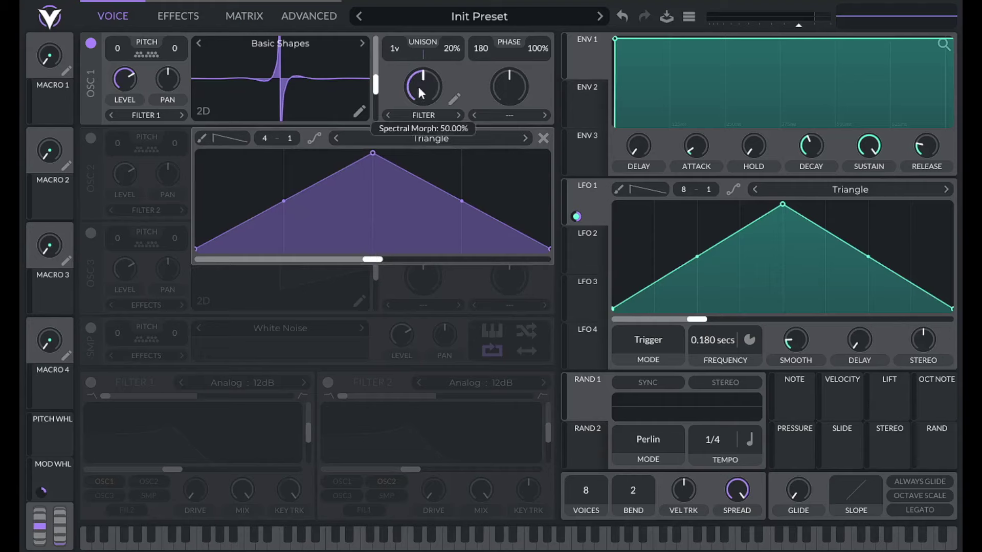
drag(417, 84, 393, 145)
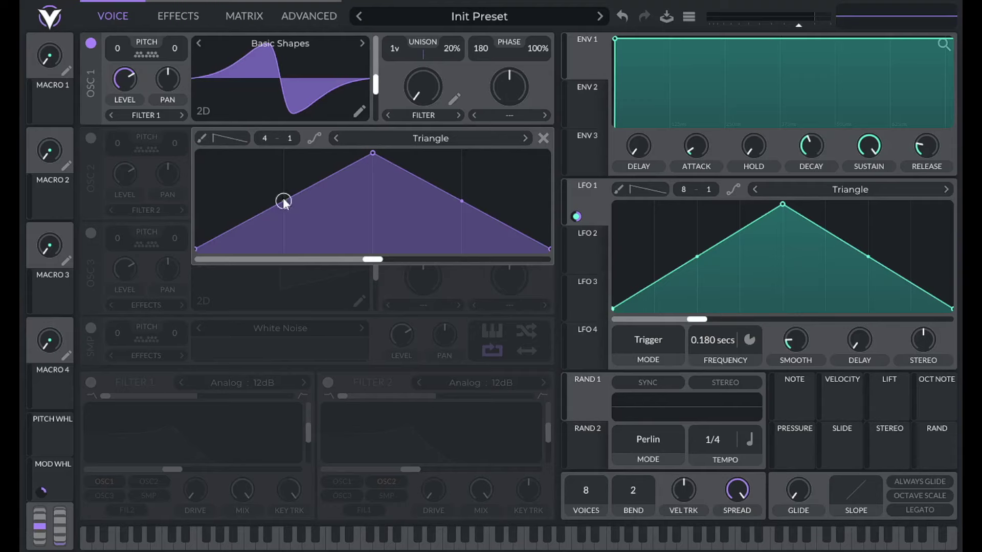
mouse_move(284, 202)
mouse_down()
mouse_move(299, 336)
mouse_move(303, 68)
mouse_move(287, 213)
mouse_move(285, 204)
mouse_up()
drag(425, 96, 425, 74)
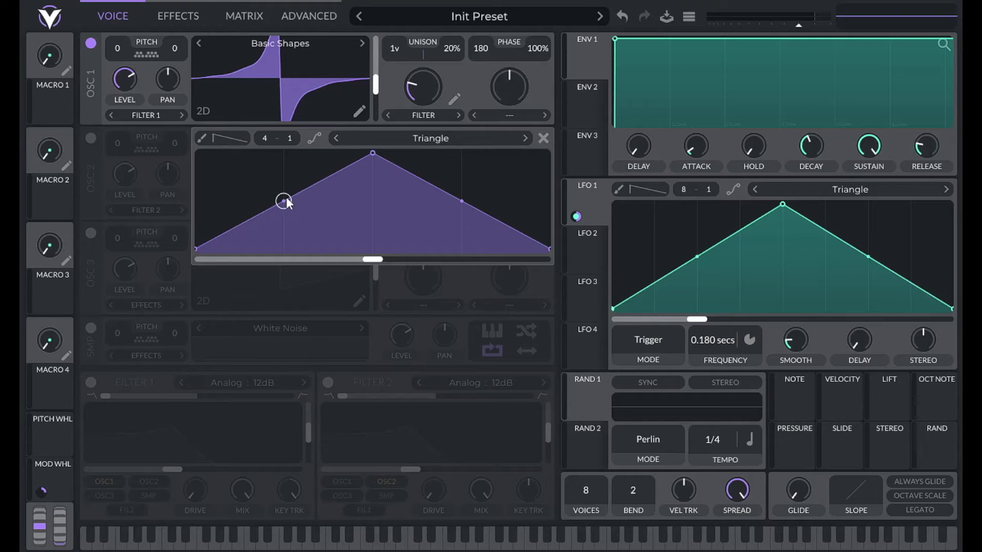
drag(286, 198, 282, 217)
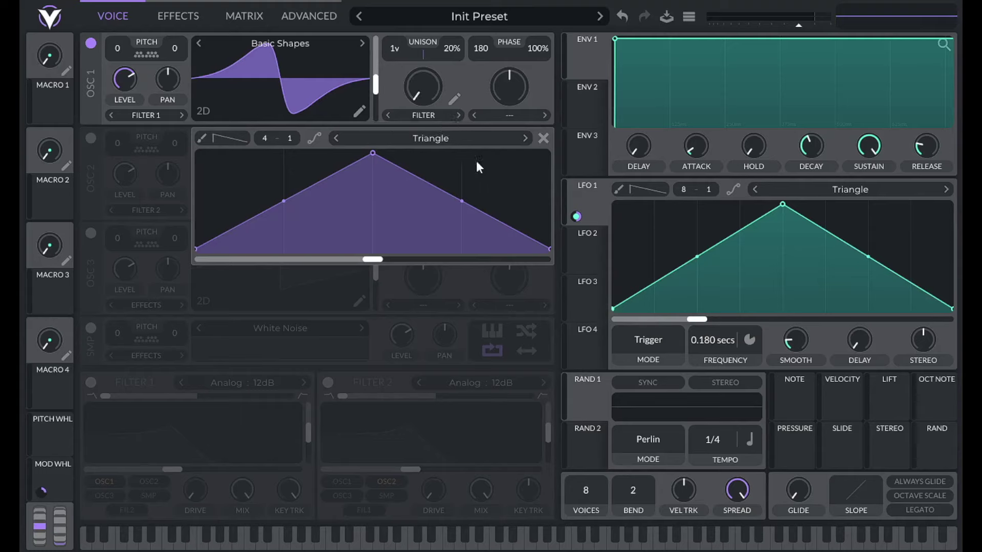
Add a point on the triangle's falling slope and push it to the curve's bottom end
double_click(499, 225)
drag(499, 225, 511, 276)
drag(441, 201, 437, 172)
double_click(436, 173)
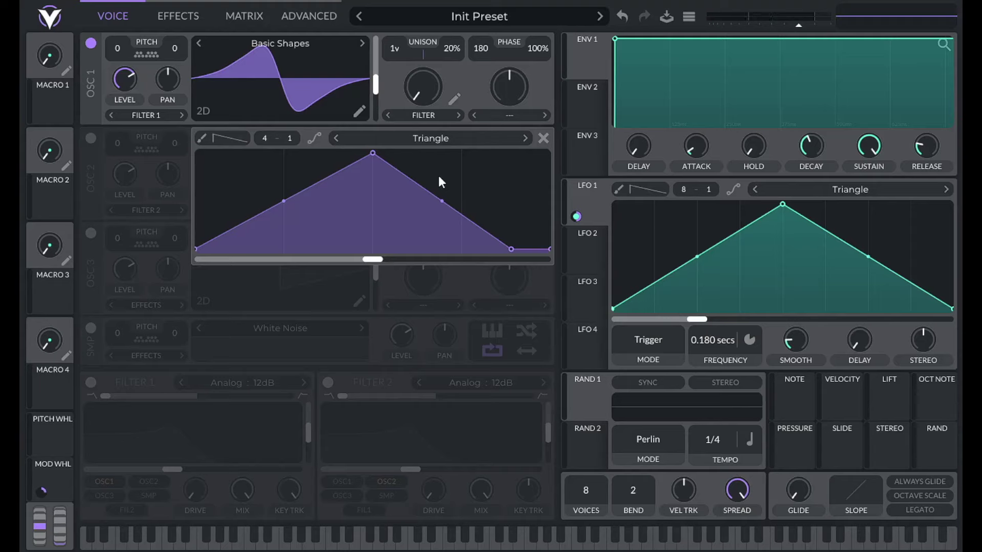
drag(511, 248, 569, 257)
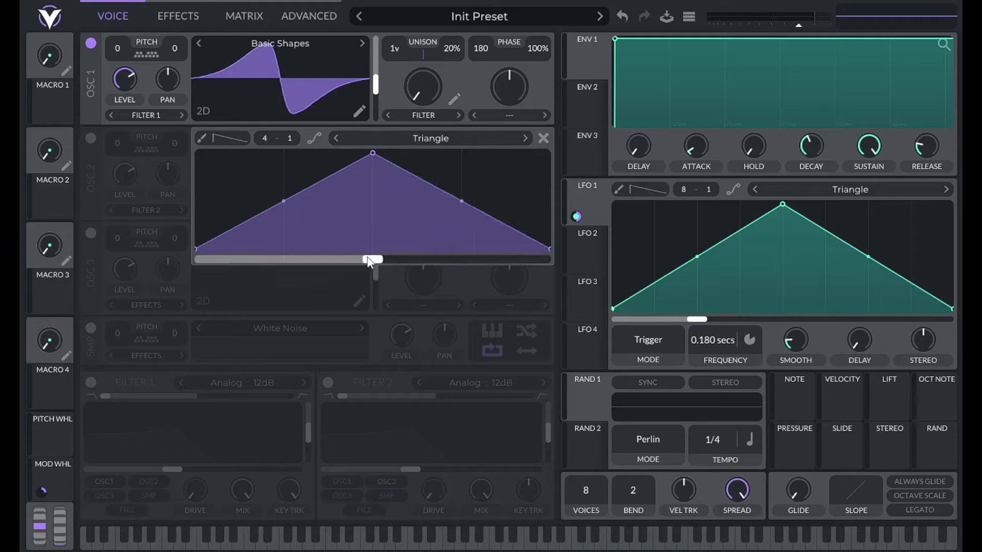
Raise oscillator 1's spectral phase to 1.000
mouse_move(369, 260)
drag(370, 258, 550, 255)
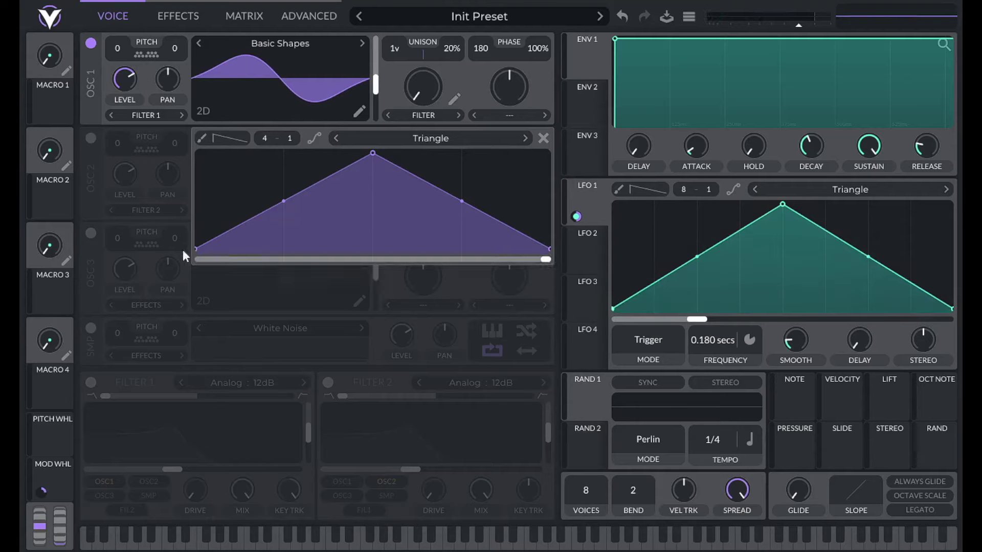
click(360, 110)
Add a Frequency Filter modifier to oscillator 1's wavetable with shape 0.334 and cutoff 4.461
click(72, 431)
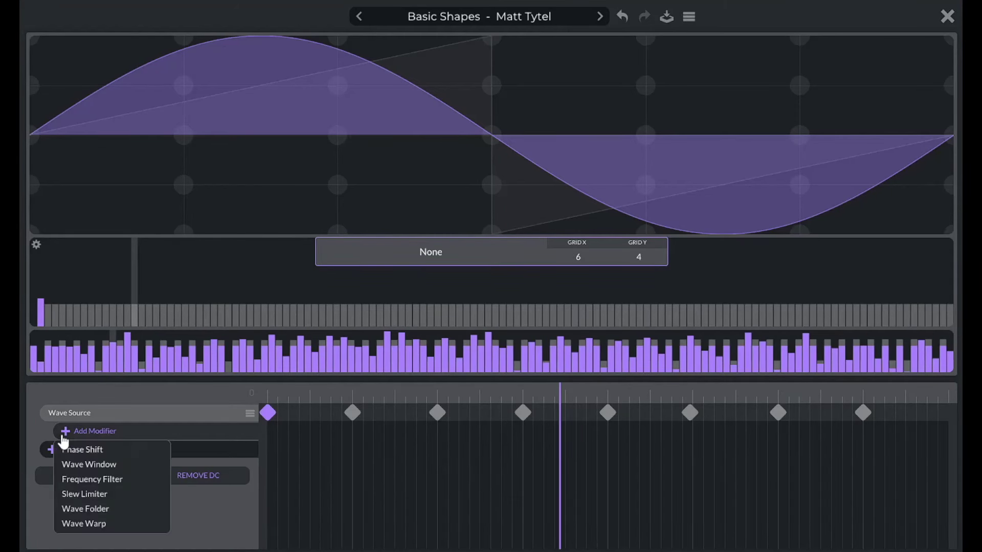
click(102, 479)
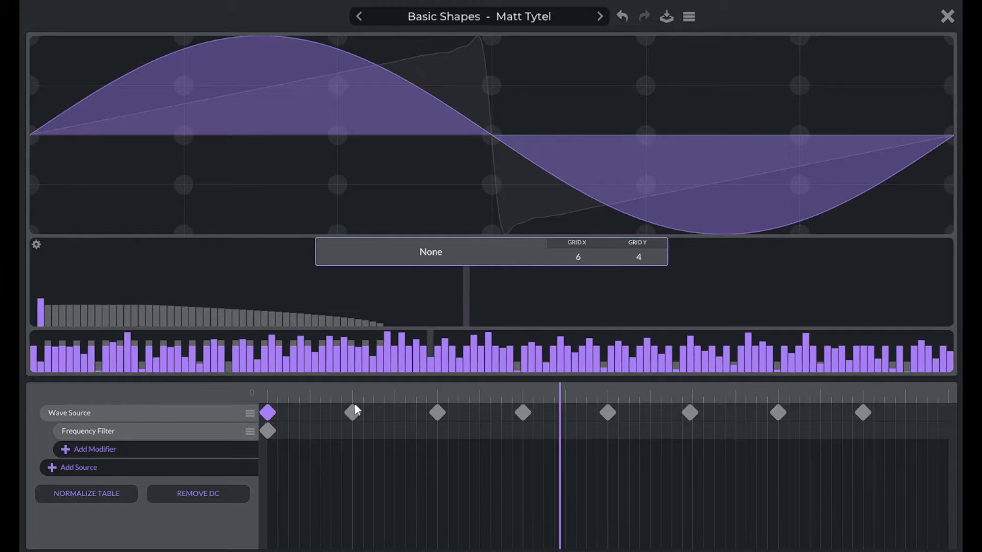
click(268, 431)
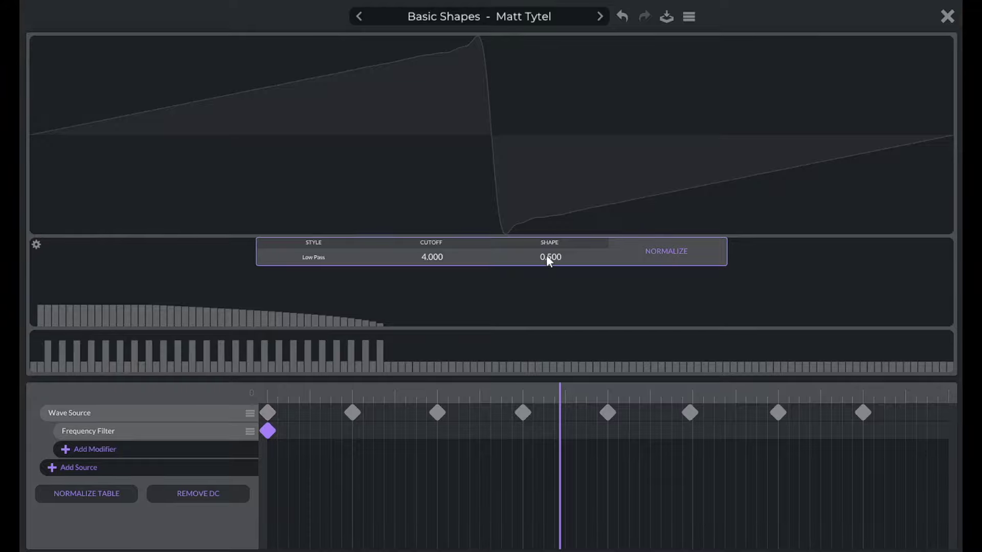
drag(546, 255, 501, 227)
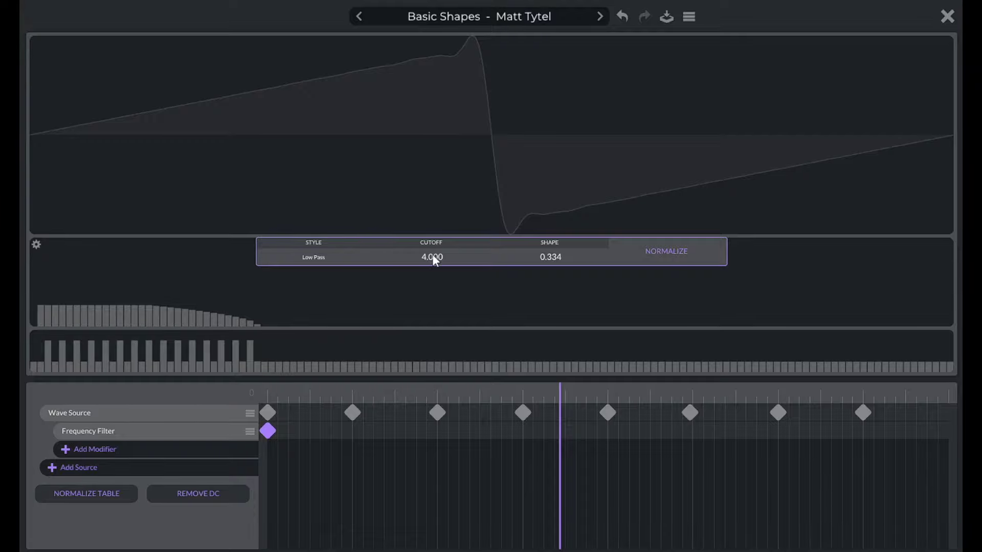
drag(431, 256, 423, 289)
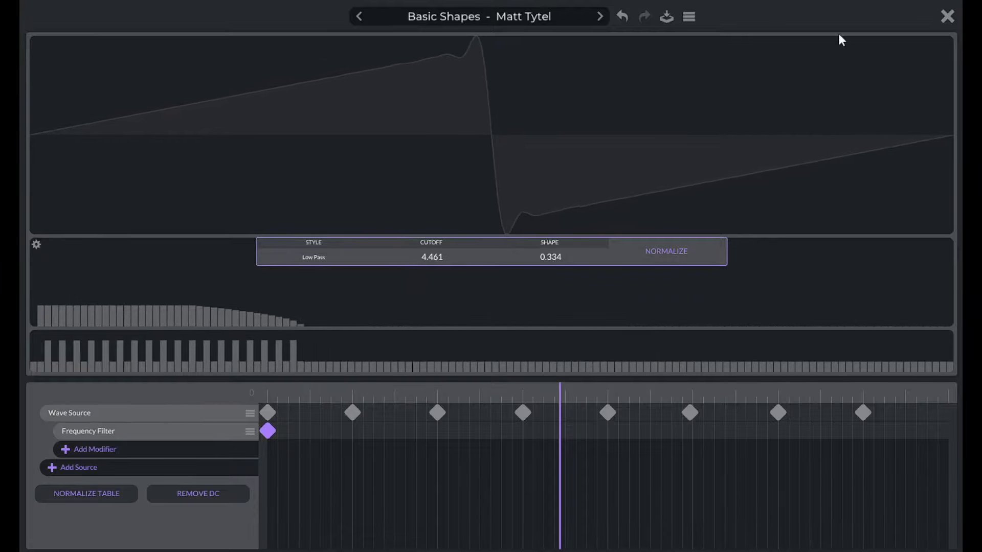
click(946, 17)
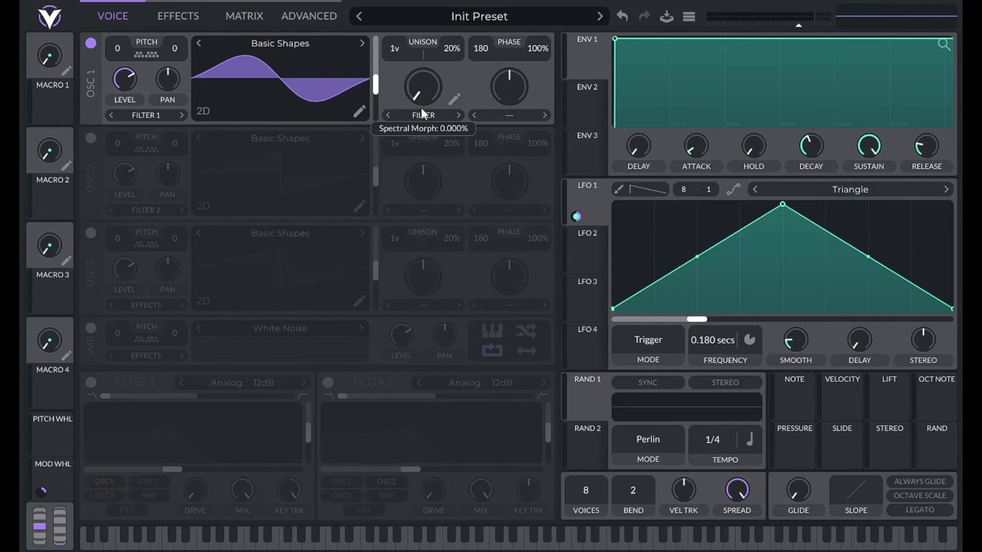
Load the Random Pulses shape into oscillator 1's spectral curve editor
click(454, 98)
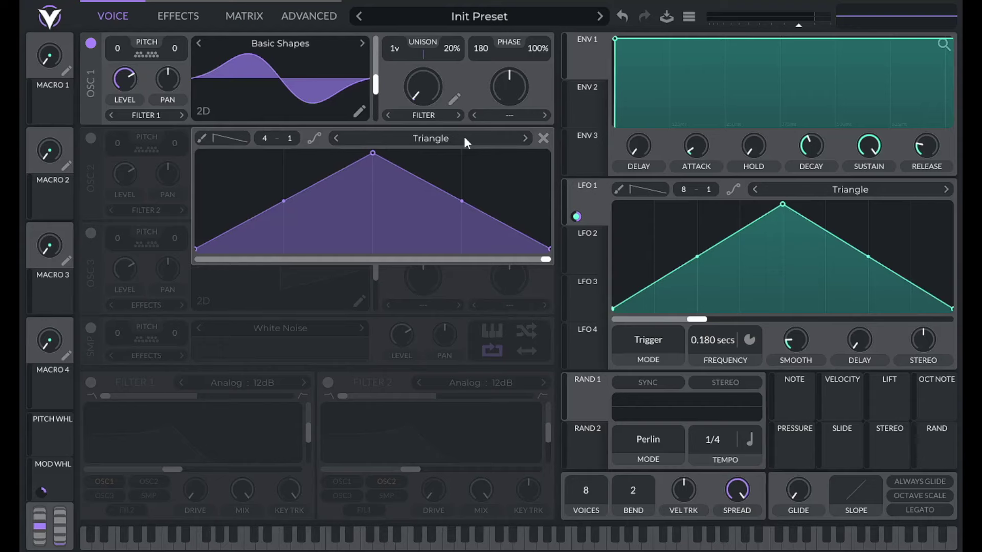
click(464, 136)
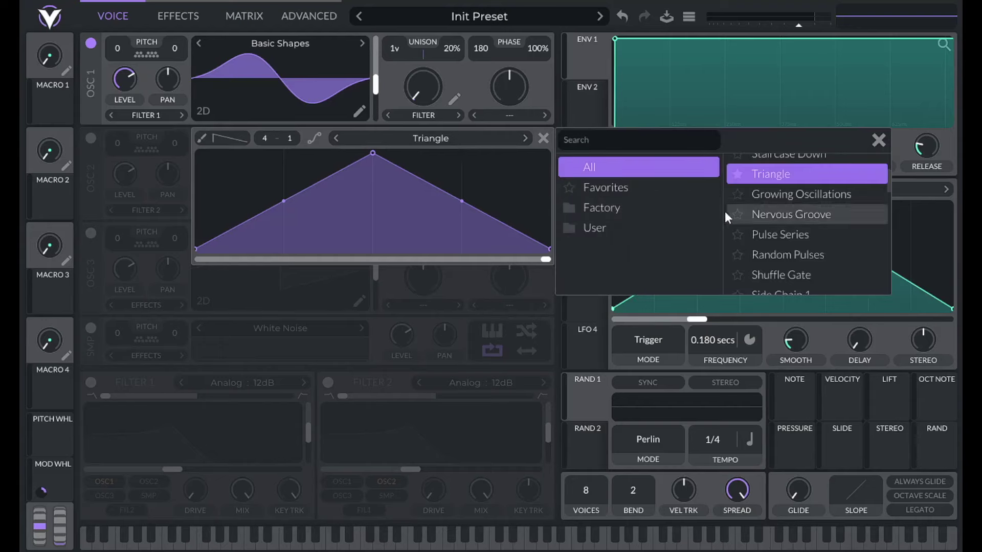
scroll(765, 225, down, 1)
scroll(769, 269, down, 1)
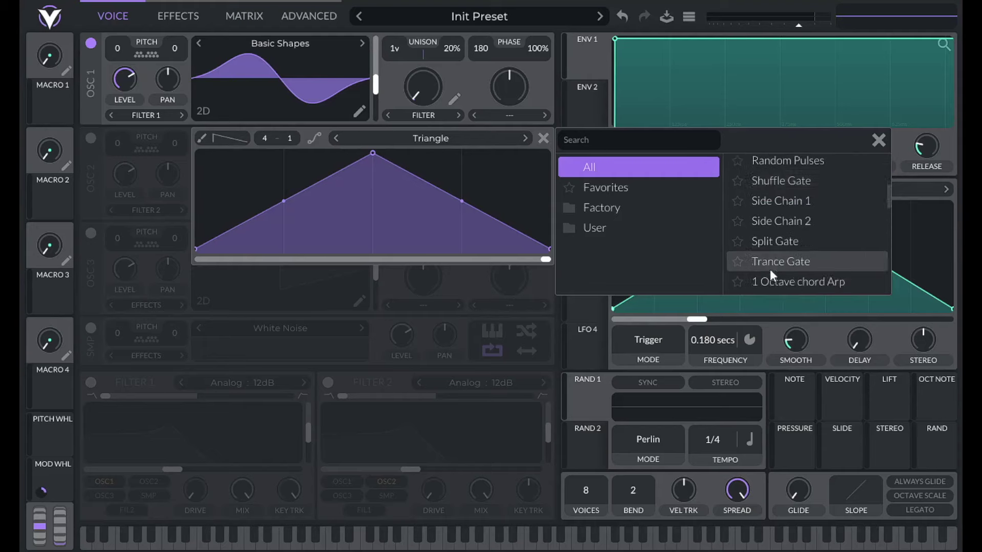
scroll(762, 250, up, 1)
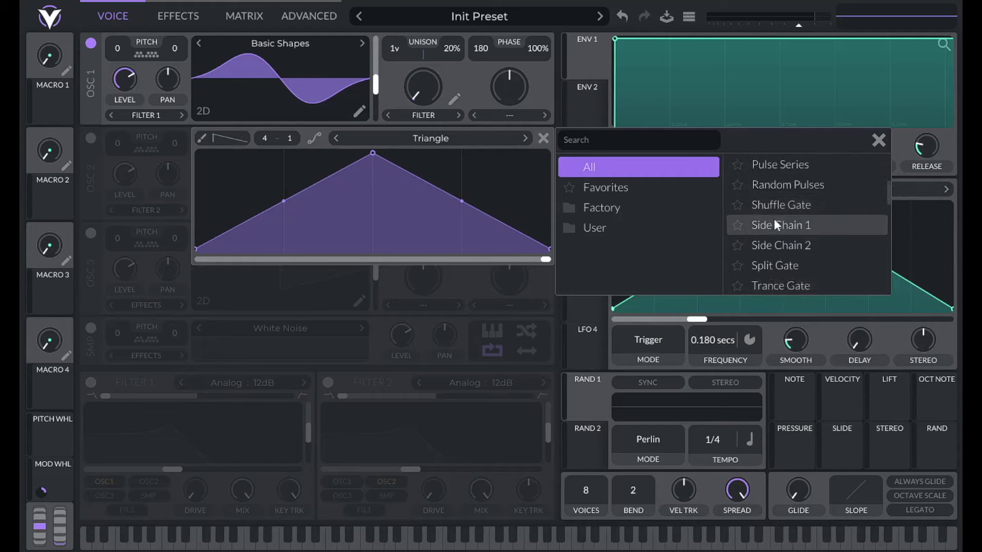
click(784, 186)
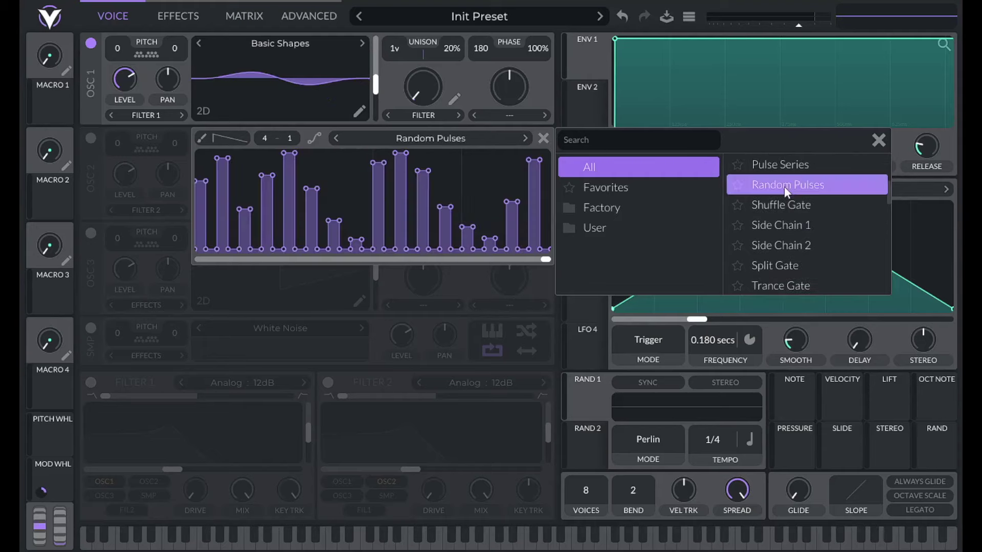
click(878, 141)
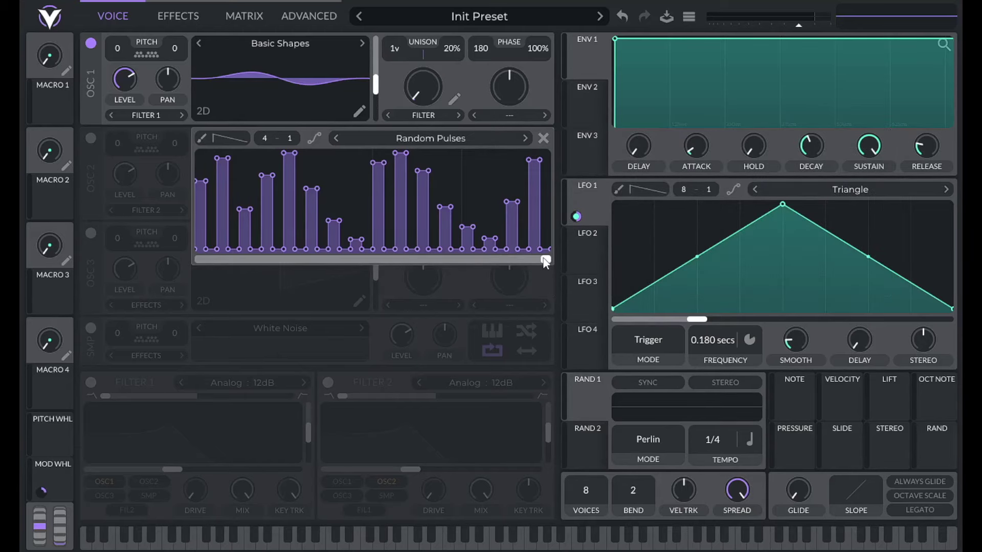
Sweep spectral phase to 0.500 and adjust oscillator 1's spectral morph
drag(549, 261, 373, 259)
mouse_move(411, 97)
mouse_down()
mouse_move(438, 53)
mouse_move(424, 89)
mouse_up()
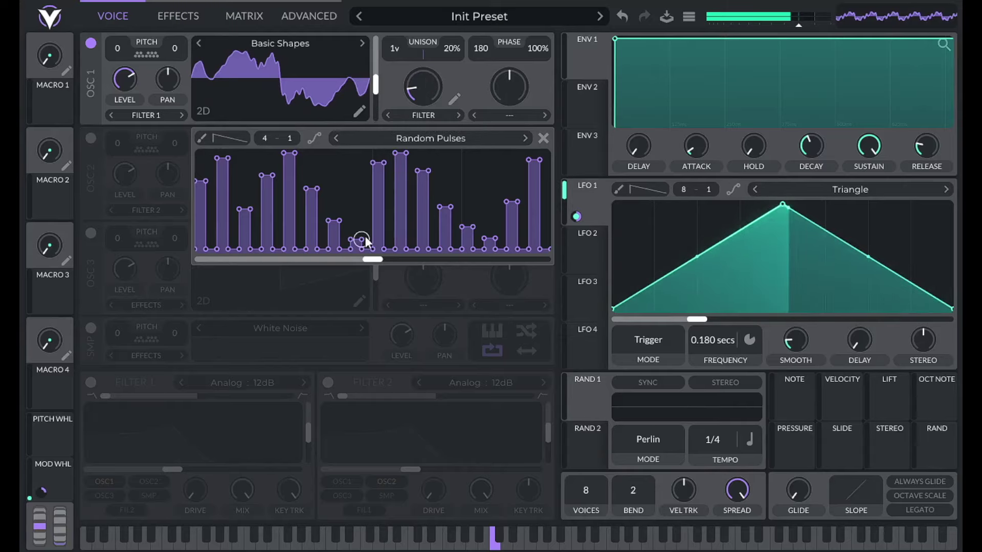
mouse_move(367, 264)
mouse_down()
mouse_move(225, 259)
mouse_move(492, 257)
mouse_move(370, 257)
mouse_up()
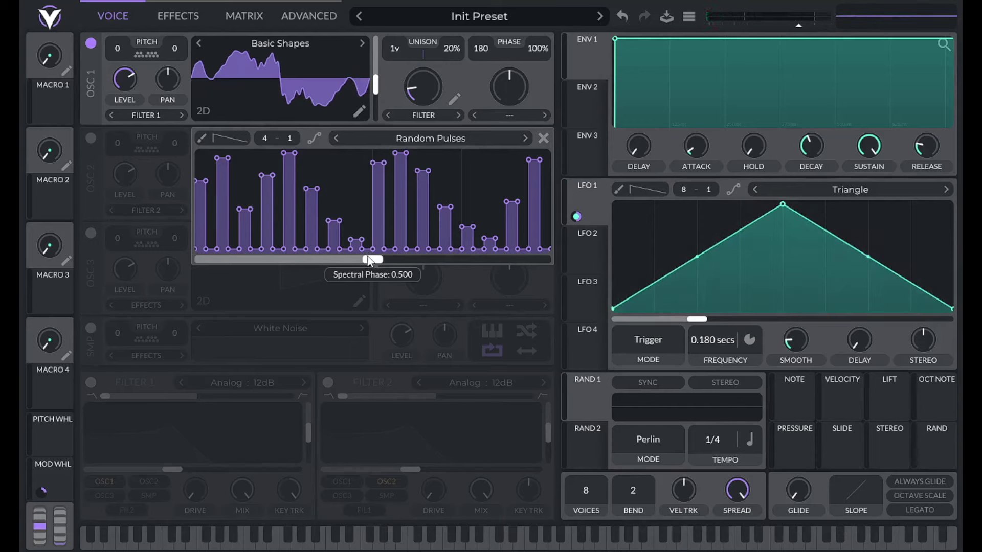